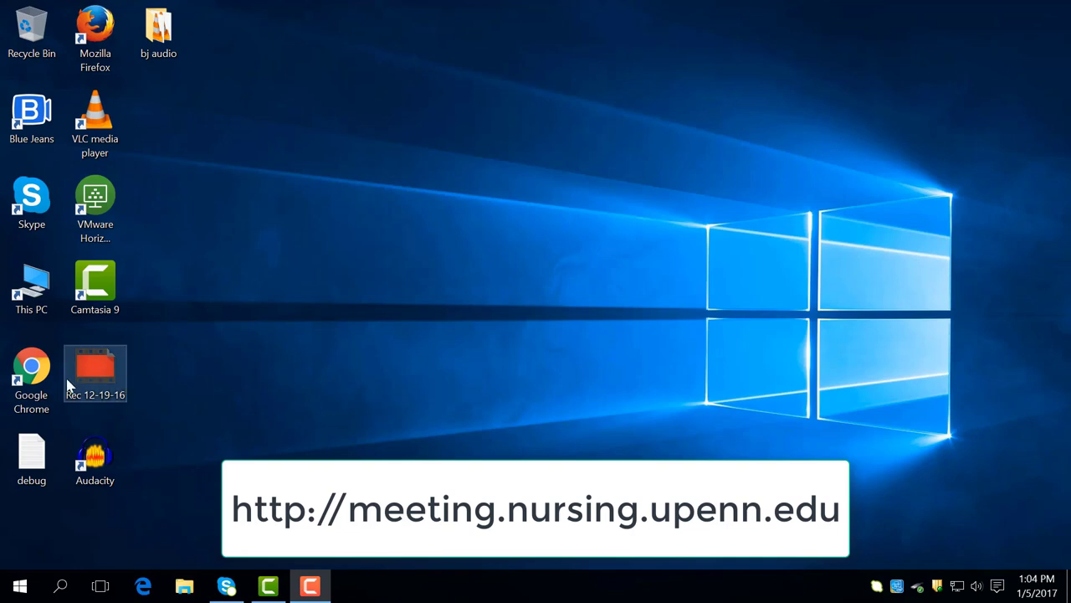
# Open Google Chrome and go to meeting.nursing.upenn.edu.
pyautogui.doubleClick(31, 368)
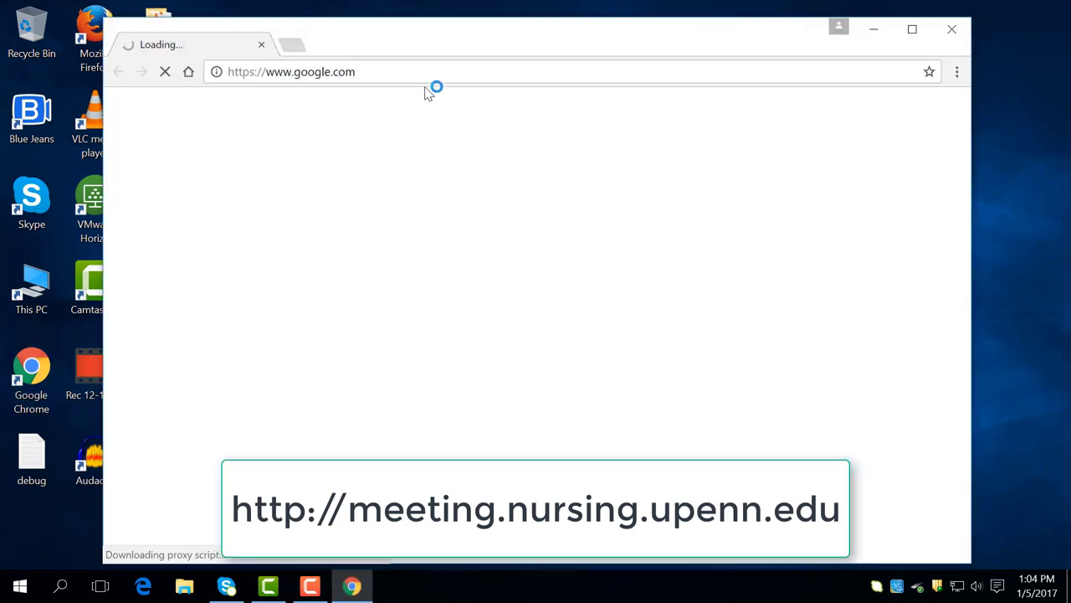
pyautogui.click(426, 76)
pyautogui.write('mee')
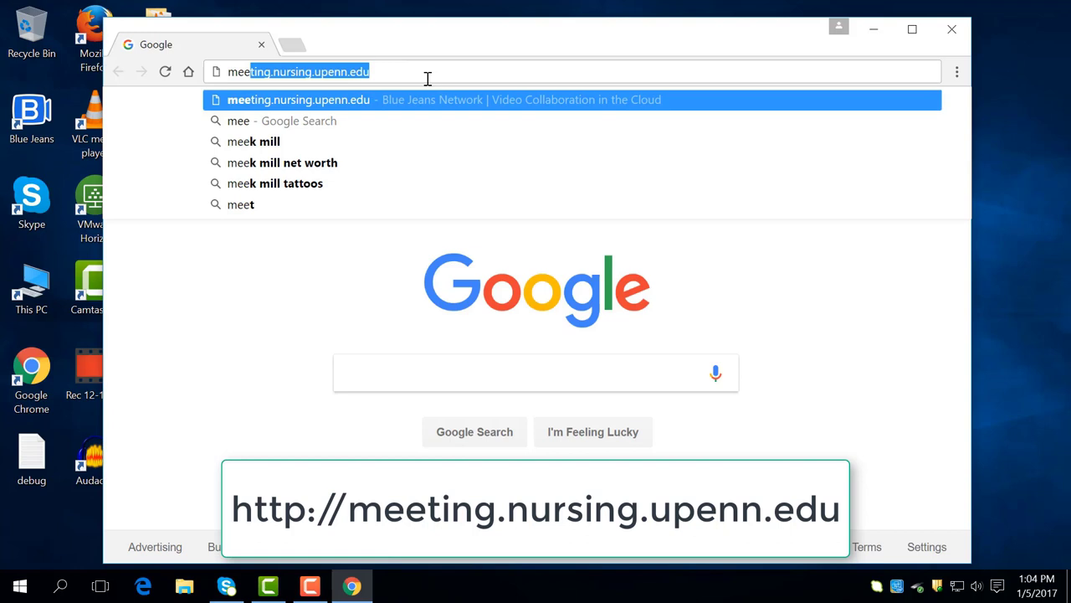
pyautogui.write('ting.nursing')
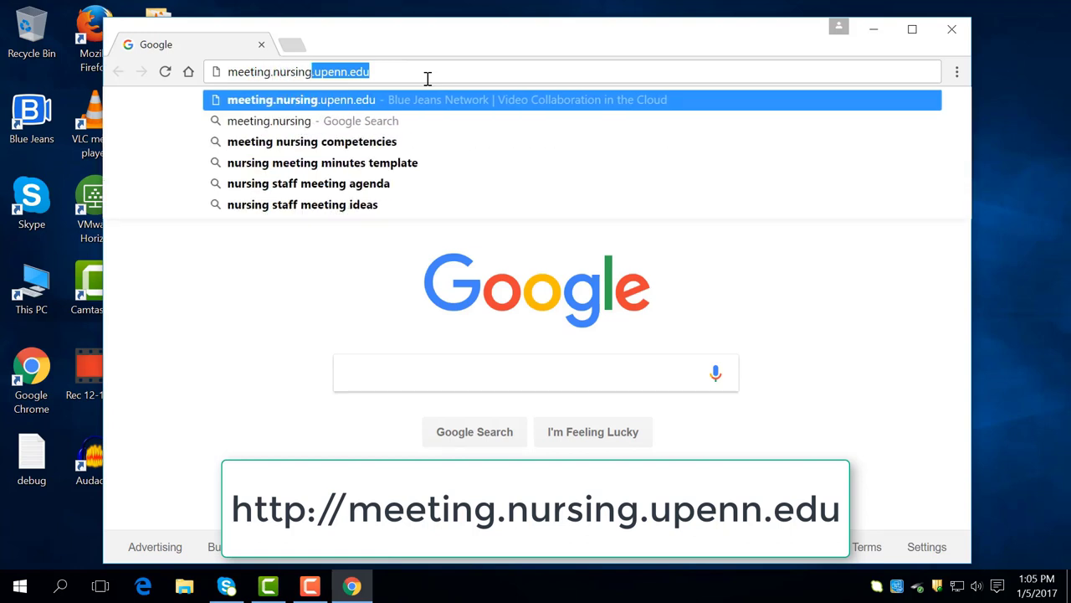
pyautogui.write('.upenn.edu')
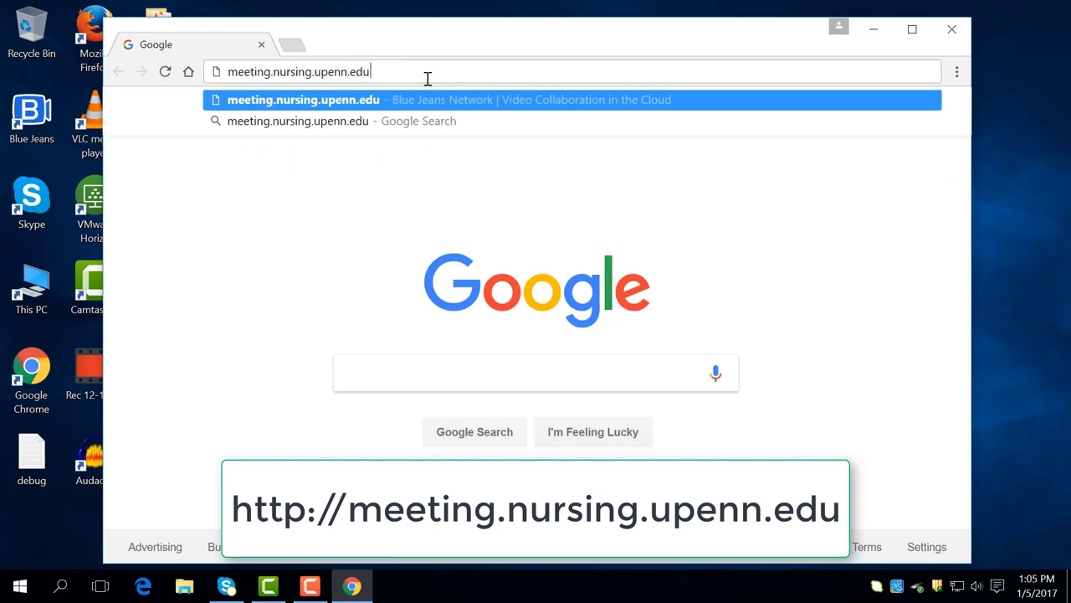
pyautogui.press('Return')
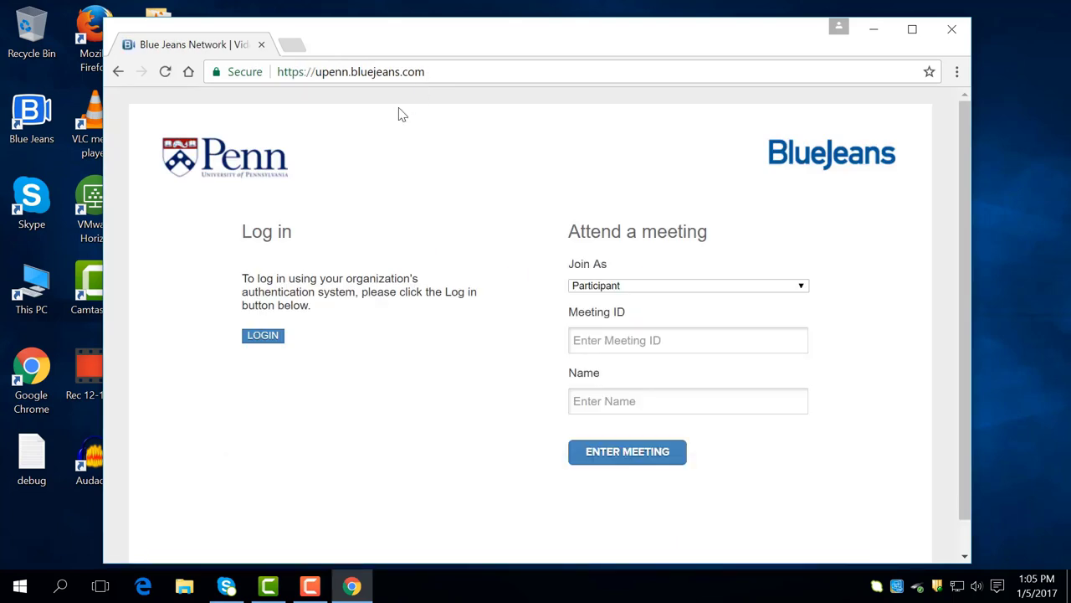
# Log in through Penn WebLogin with the PennKey username and password, and dismiss the getting-started help dialog.
pyautogui.click(280, 336)
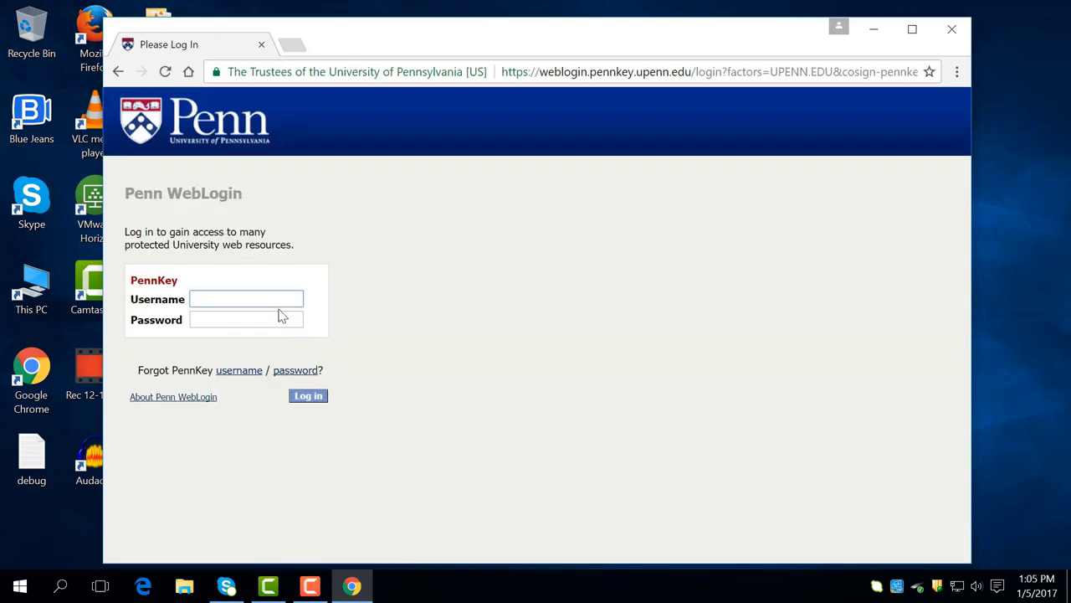
pyautogui.write('brian13')
pyautogui.press('Tab')
pyautogui.write('***')
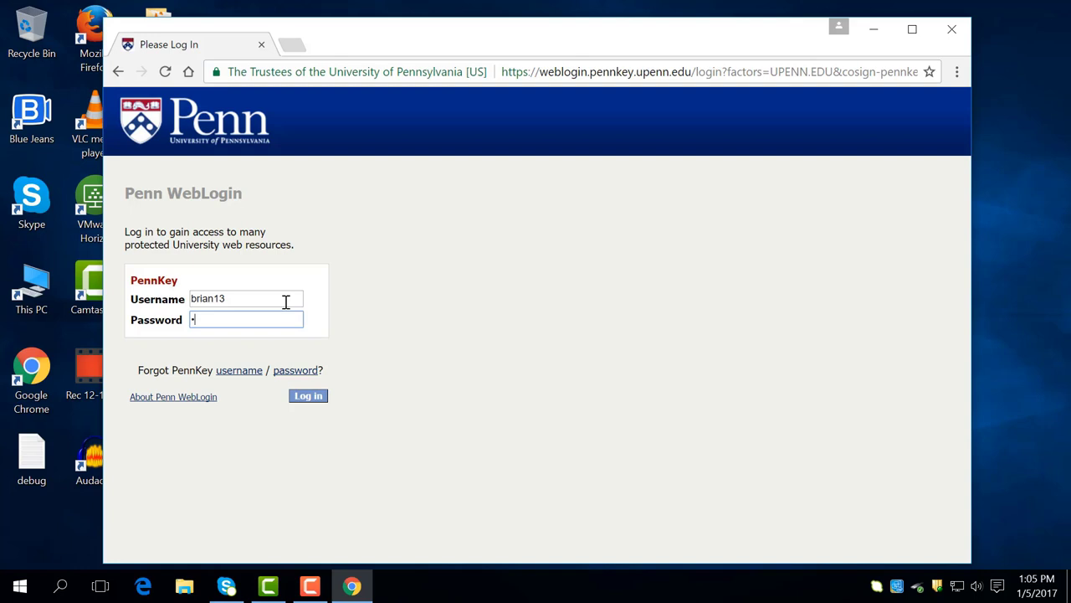
pyautogui.write('******')
pyautogui.press('Return')
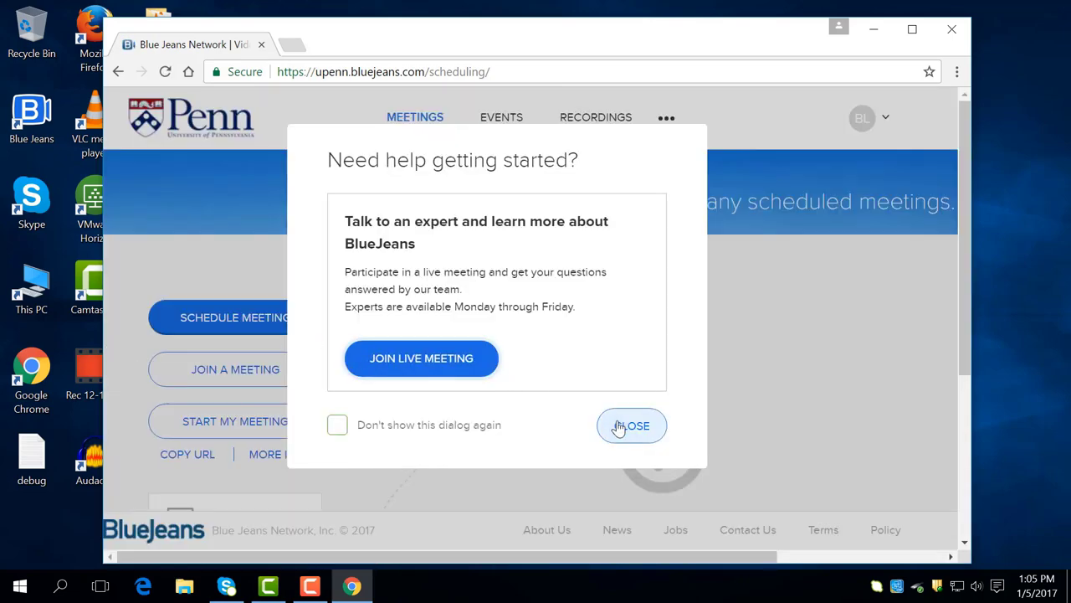
pyautogui.click(619, 426)
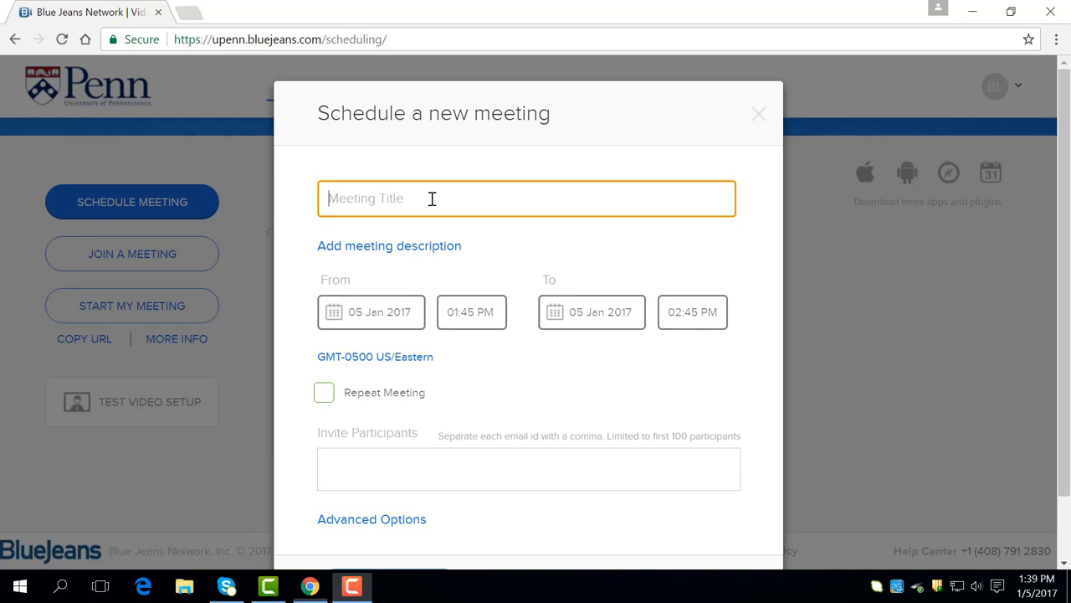
# Title the new meeting "Blue Jeans Demo" and set its start date to 09 Jan 2017.
pyautogui.write('Blue')
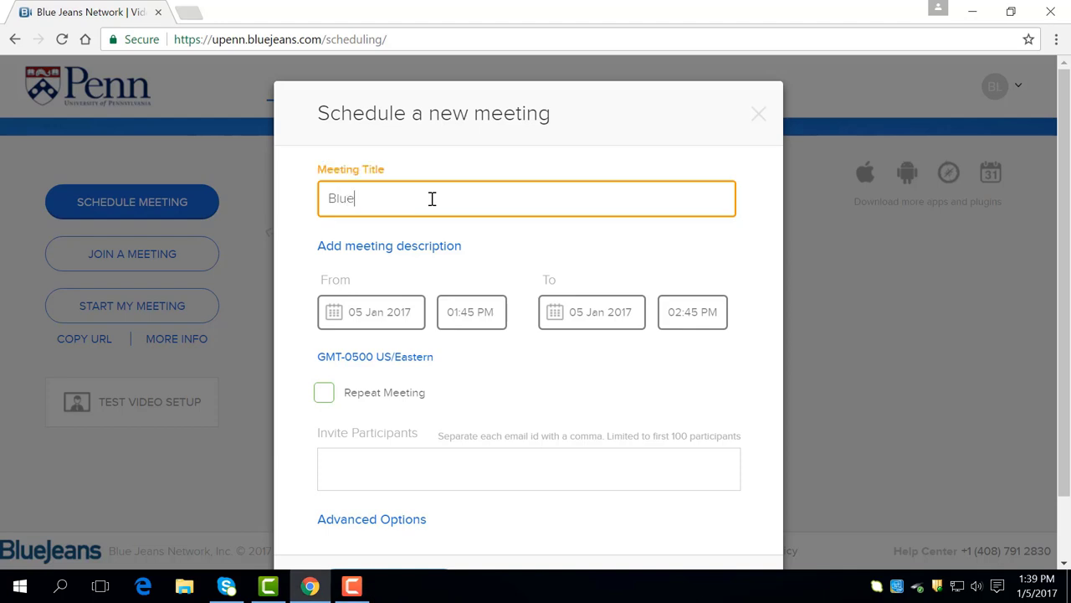
pyautogui.write(' Jeans Demo')
pyautogui.click(399, 315)
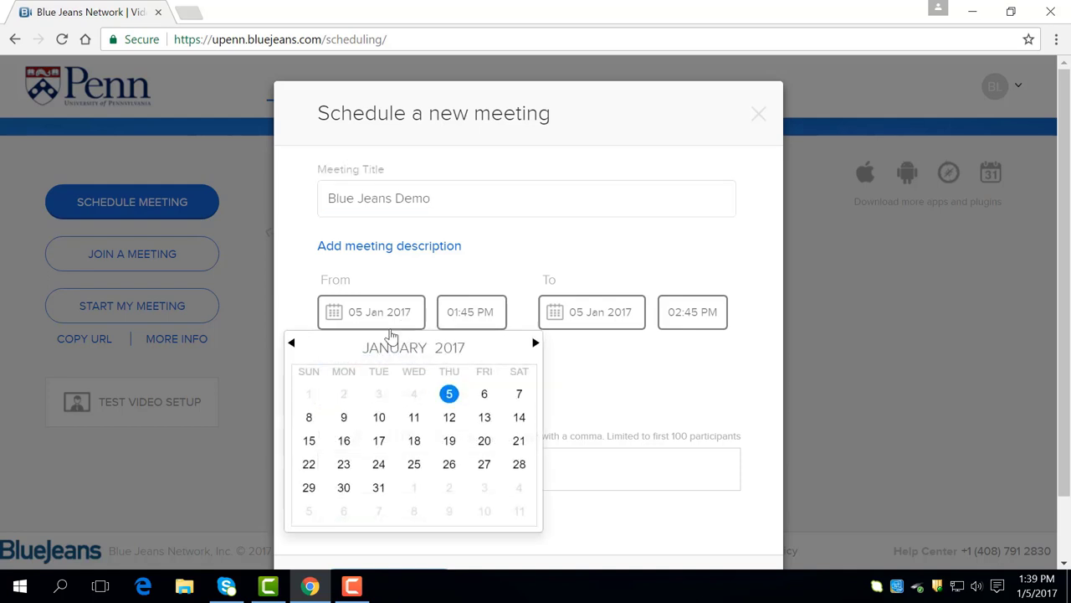
pyautogui.click(344, 417)
# Set the meeting to run from 03:00 PM to 04:30 PM.
pyautogui.click(478, 323)
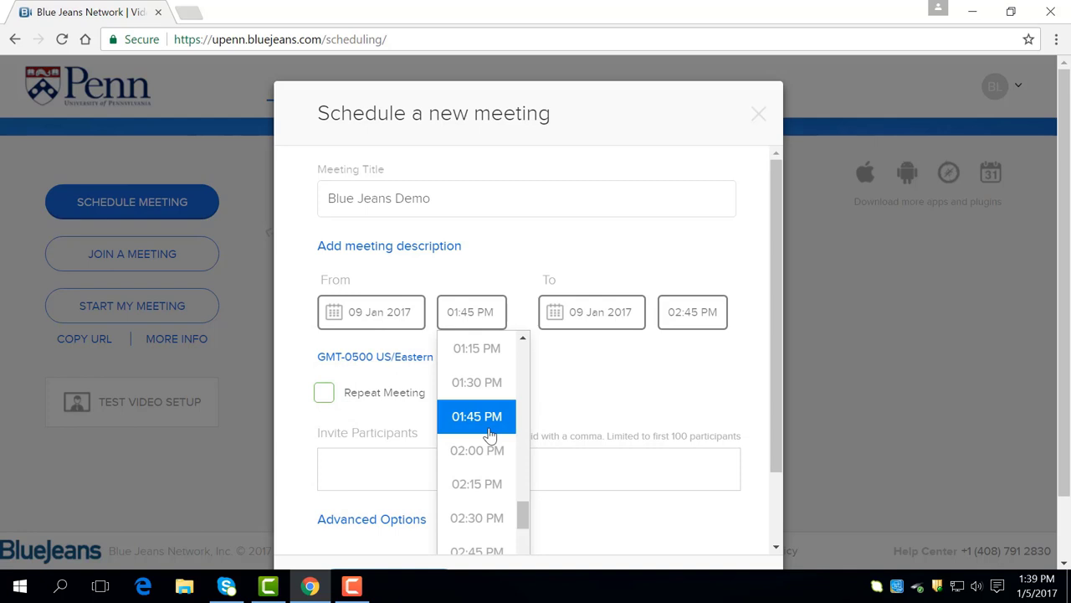
pyautogui.scroll(-1, 490, 467)
pyautogui.click(481, 506)
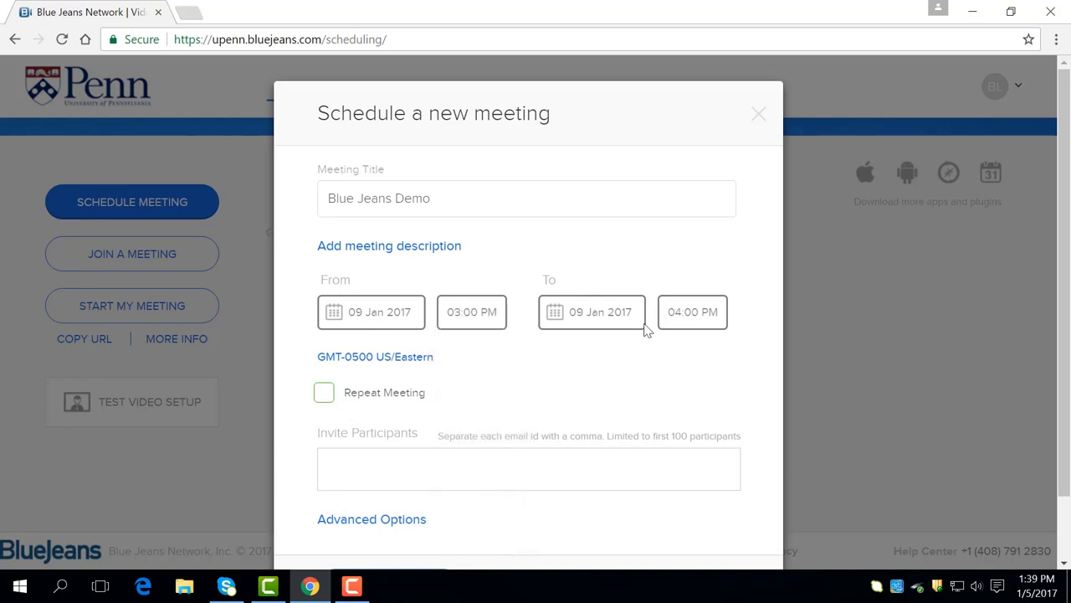
pyautogui.click(693, 311)
pyautogui.click(711, 486)
# Turn on Repeat Meeting with the daily recurrence and schedule the meeting.
pyautogui.click(417, 393)
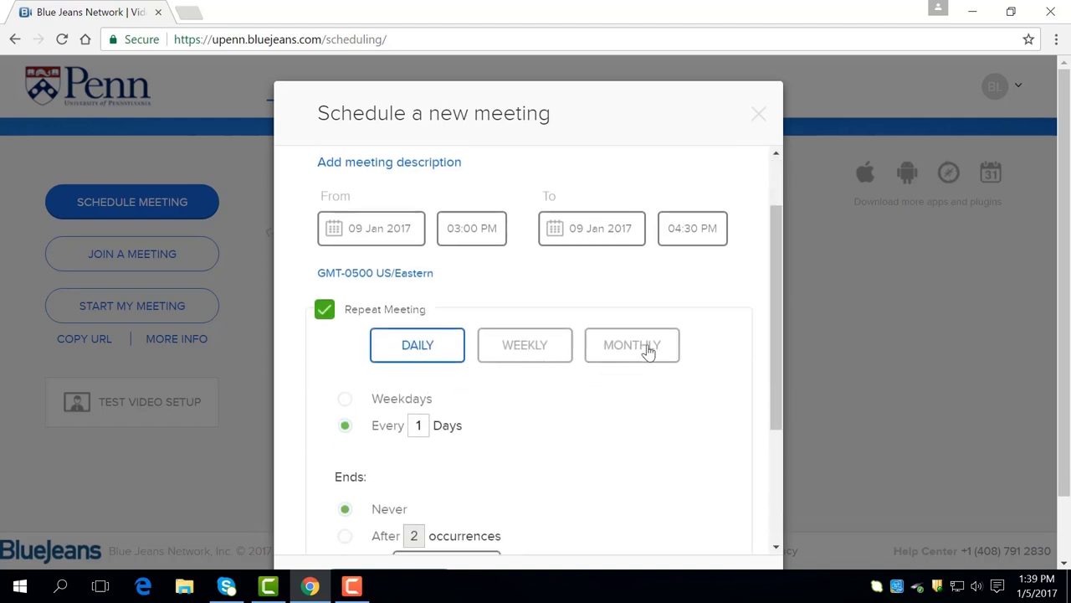
pyautogui.scroll(-1, 645, 354)
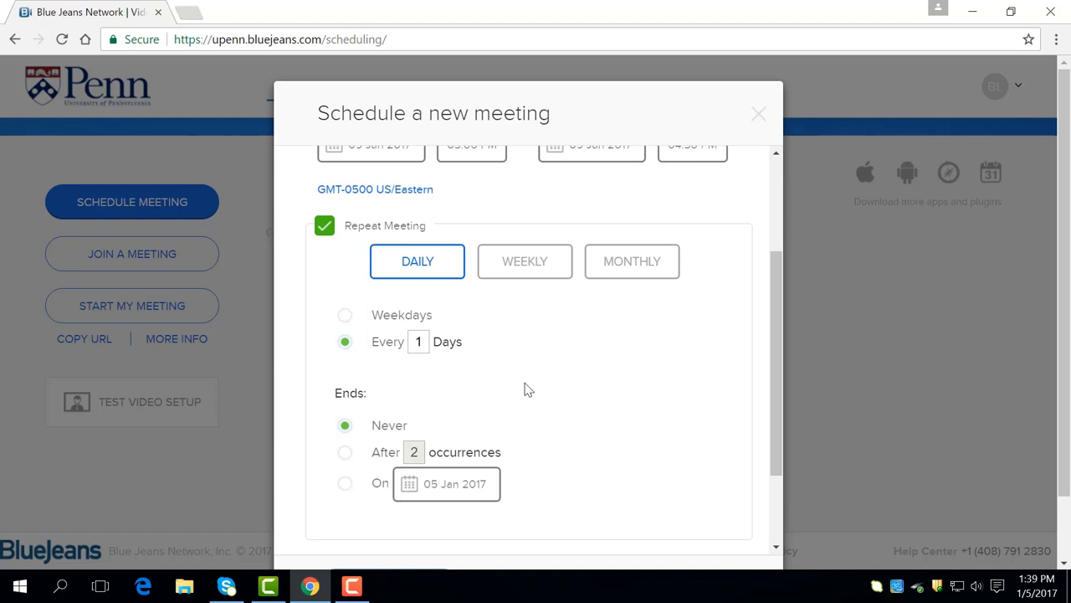
pyautogui.scroll(-1, 528, 389)
pyautogui.scroll(-1, 528, 389)
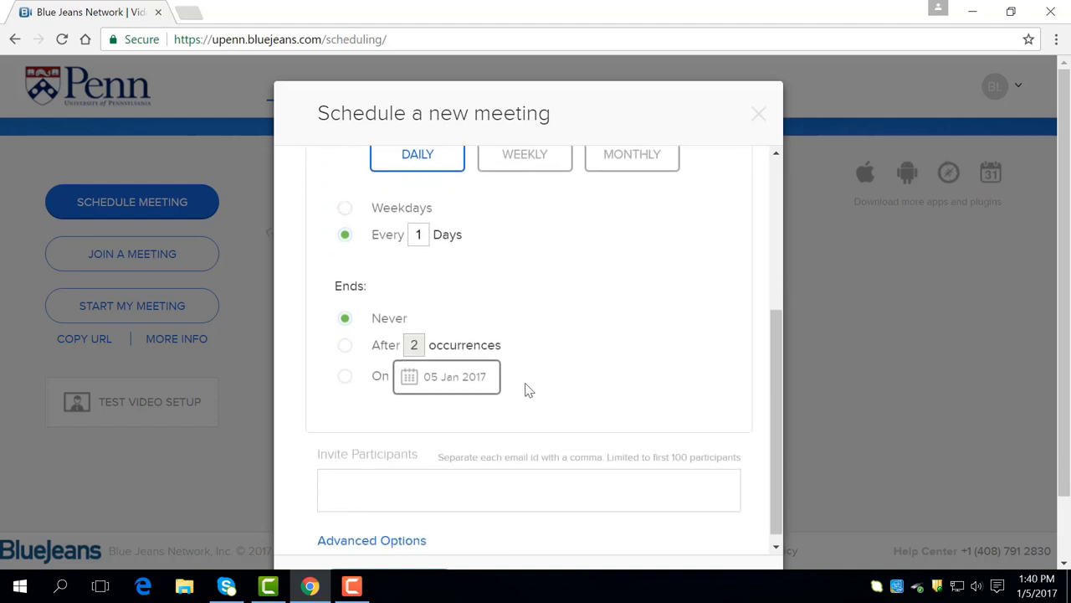
pyautogui.click(469, 472)
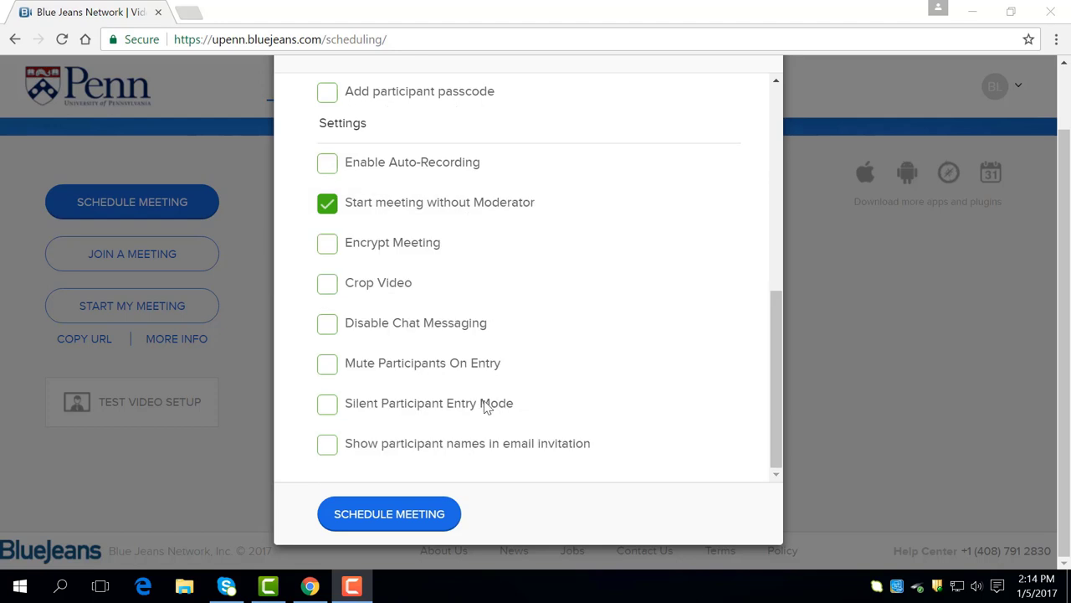
pyautogui.click(408, 523)
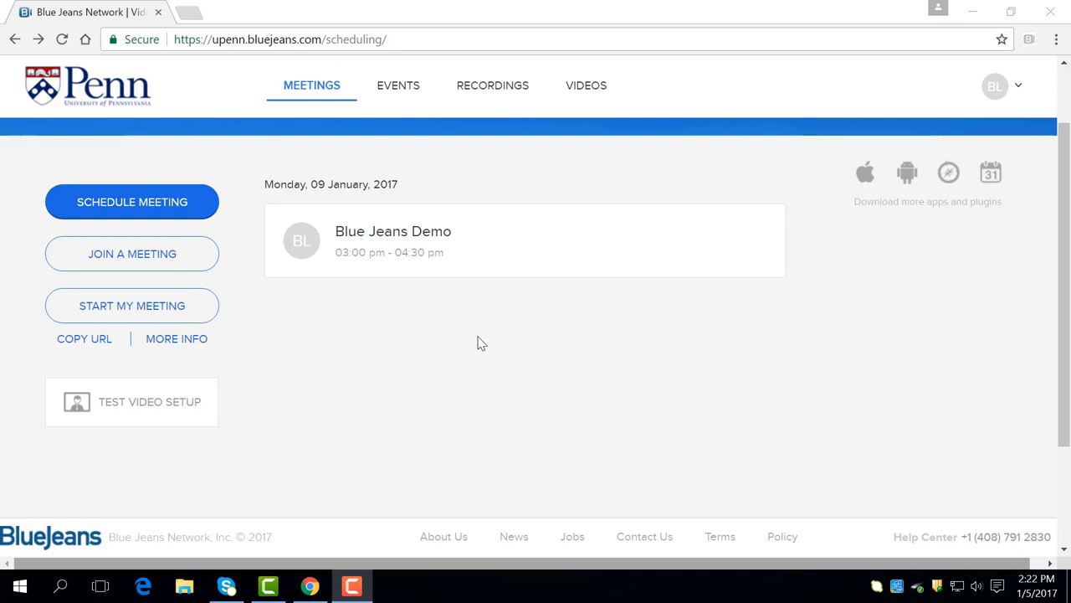
# Expand the Blue Jeans Demo meeting's details and join the meeting.
pyautogui.click(474, 265)
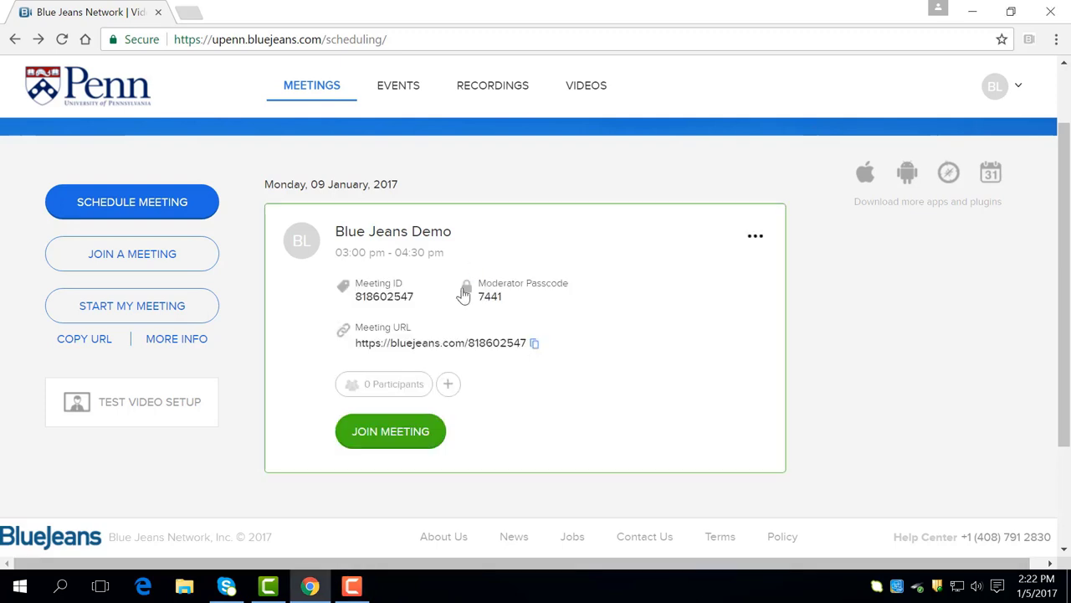
pyautogui.click(390, 436)
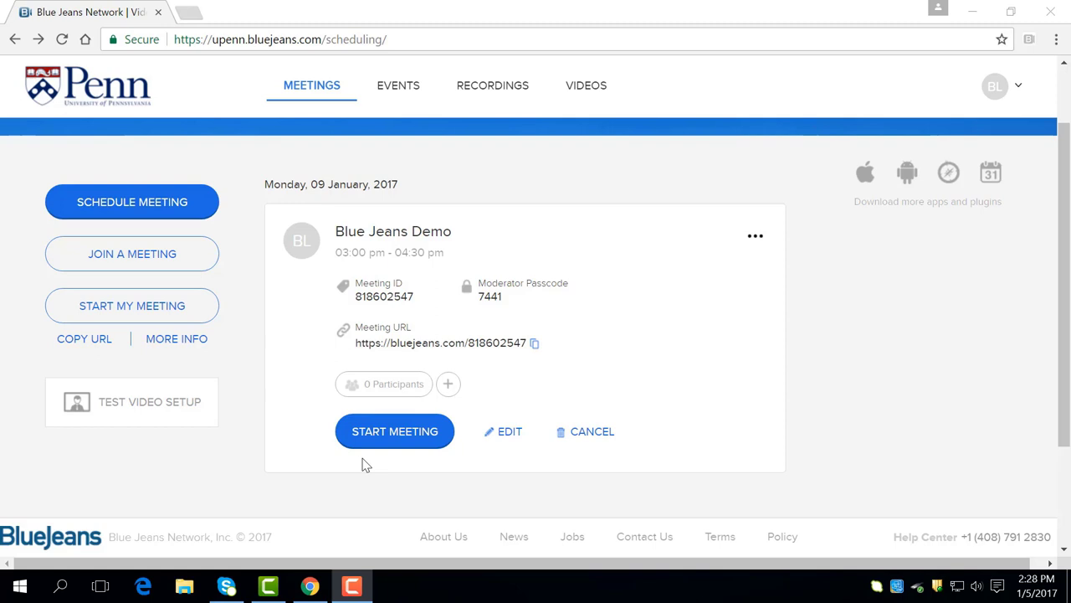
# Start the personal meeting in the Blue Jeans app, maximize its window, and return to the scheduling page in Chrome.
pyautogui.click(176, 306)
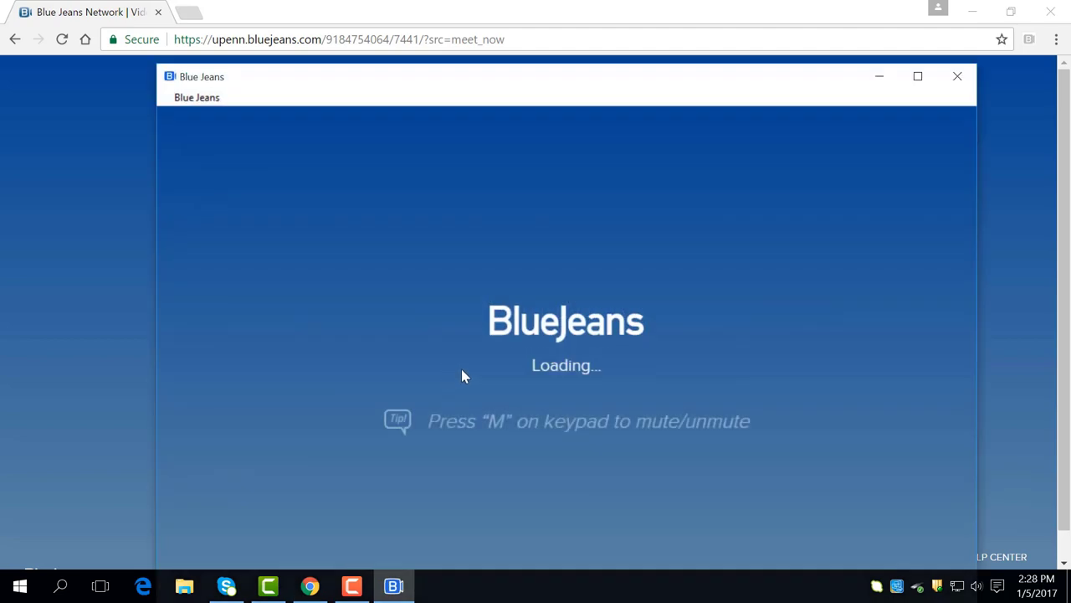
pyautogui.moveTo(590, 85); pyautogui.dragTo(599, 2)
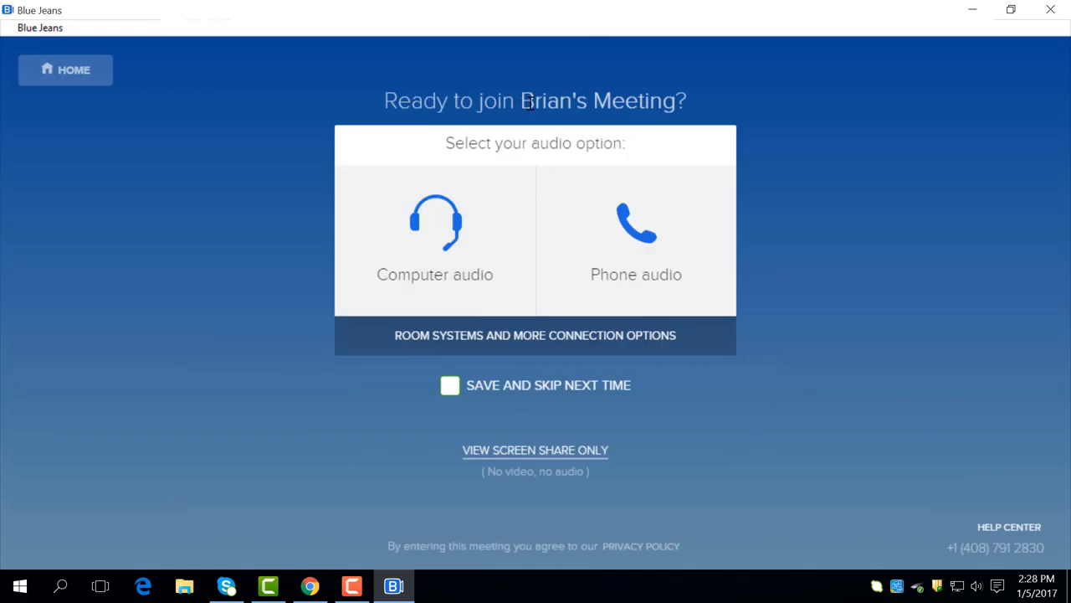
pyautogui.click(297, 588)
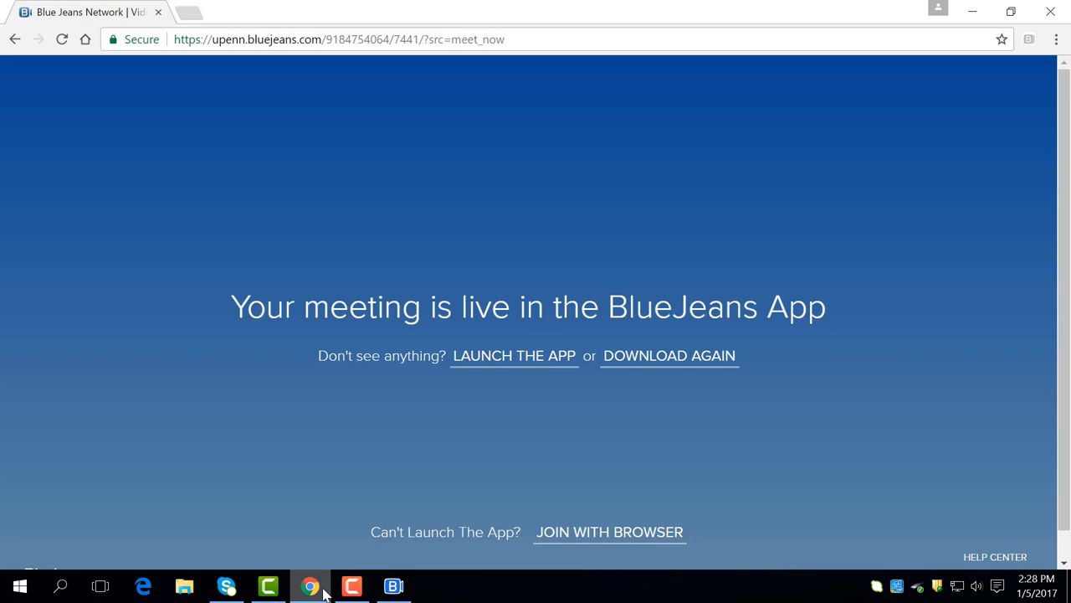
pyautogui.click(14, 39)
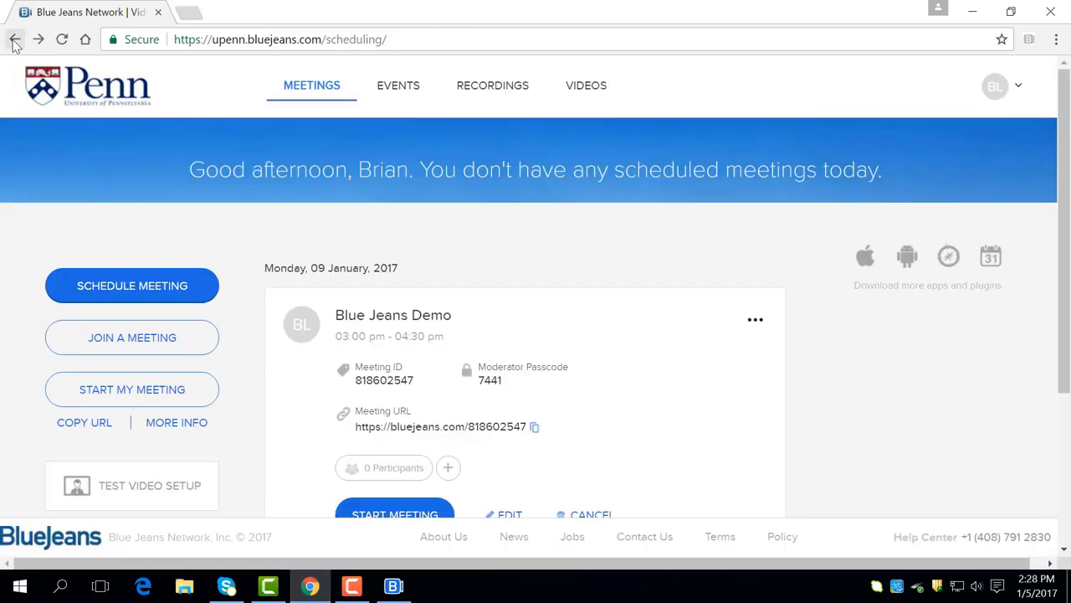
pyautogui.scroll(-1, 320, 228)
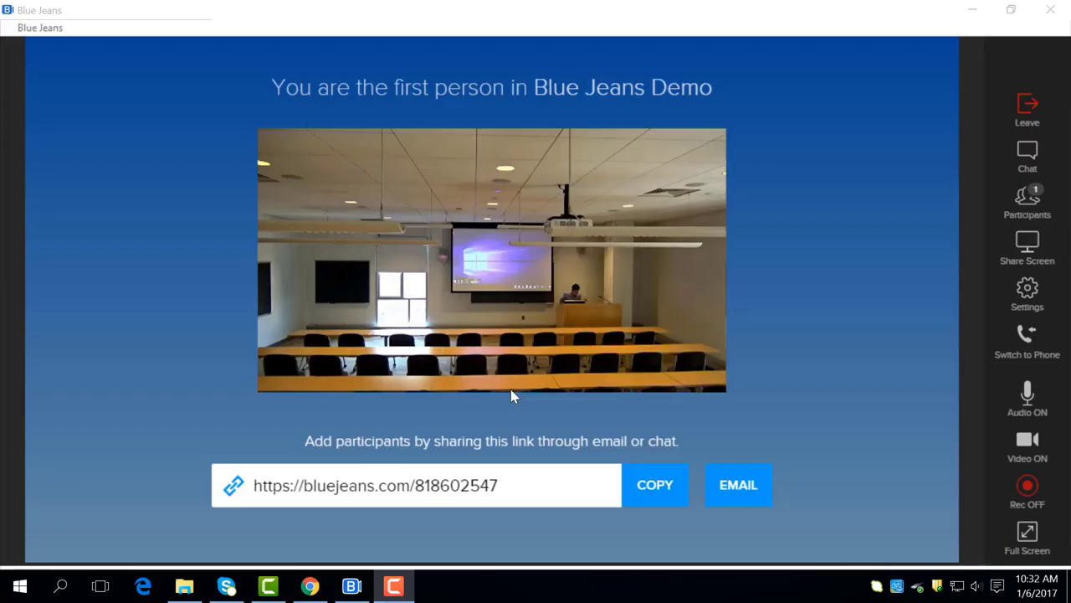
# Tick Drop Everyone in the Leave Meeting options and examine the choices for when to drop participants.
pyautogui.click(686, 81)
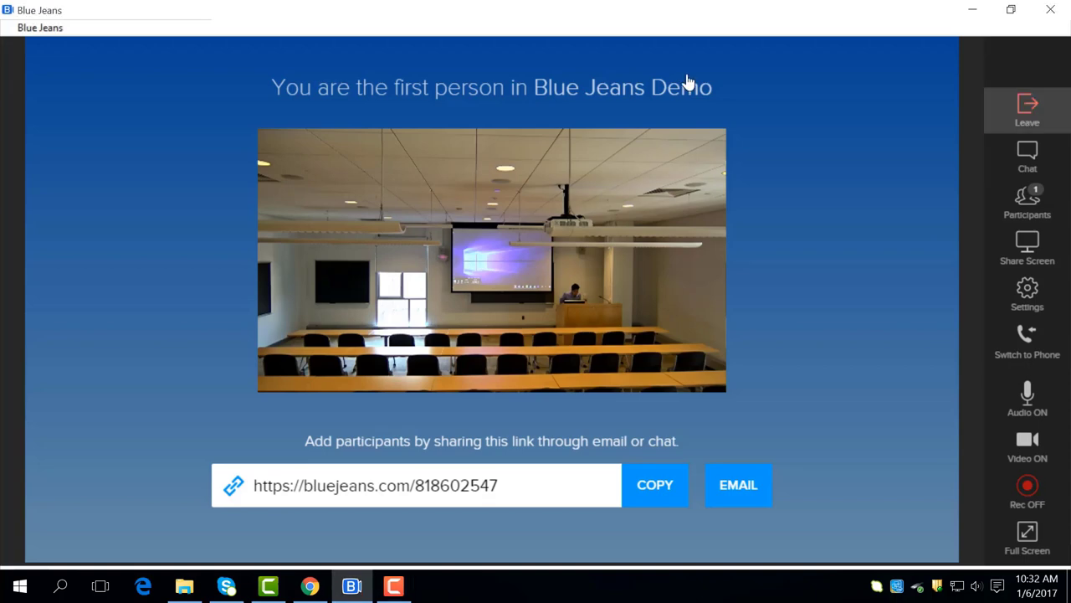
pyautogui.click(1027, 107)
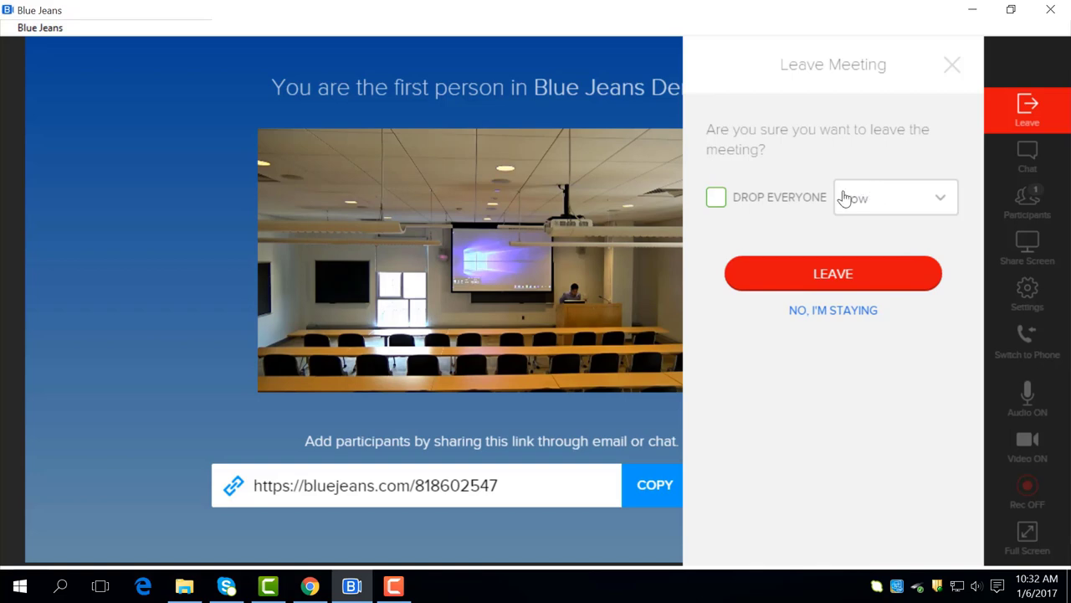
pyautogui.click(716, 197)
pyautogui.click(896, 198)
pyautogui.scroll(-2, 885, 287)
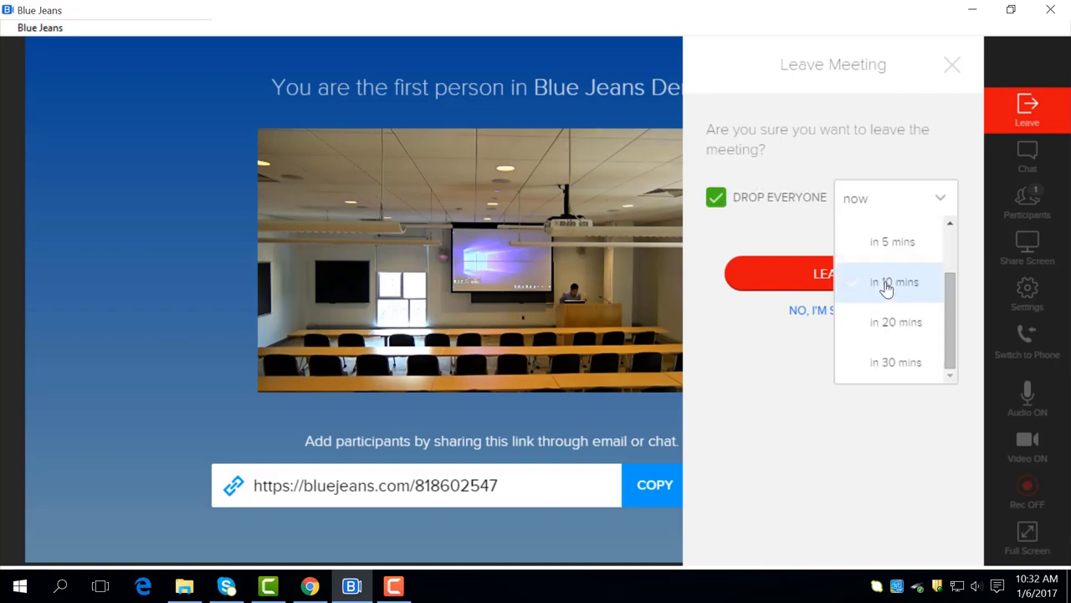
pyautogui.scroll(2, 885, 287)
pyautogui.click(896, 203)
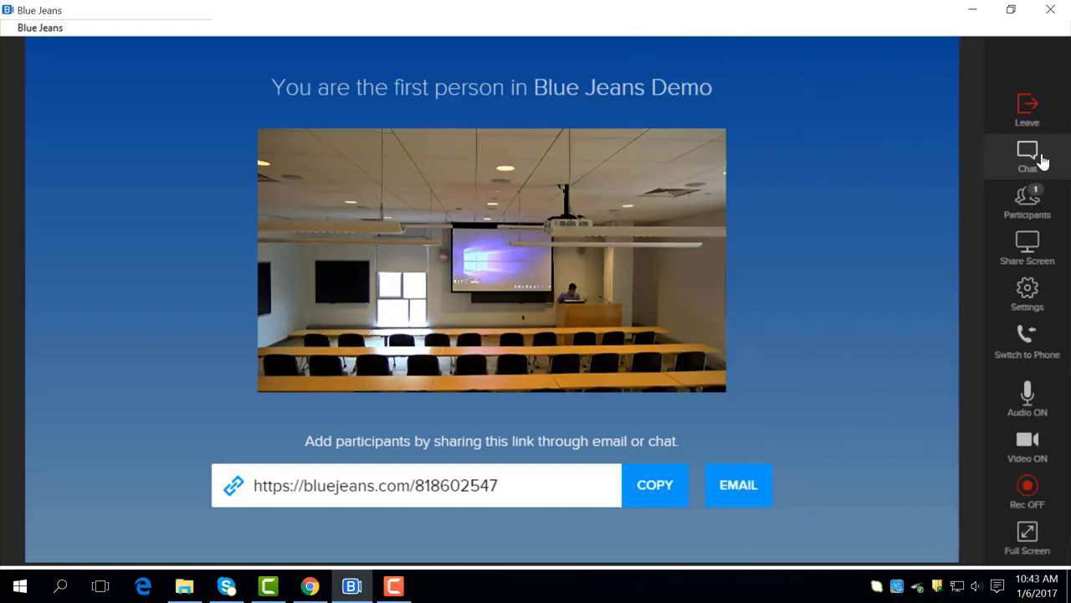
# Send the message "Hello" in the meeting chat.
pyautogui.click(1042, 159)
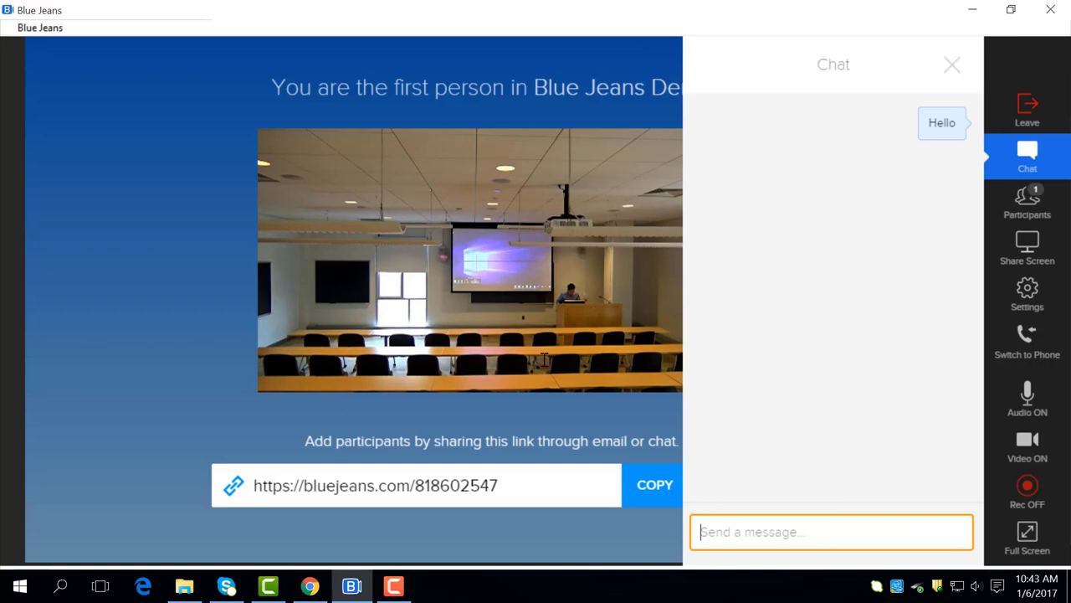
pyautogui.write('Hello')
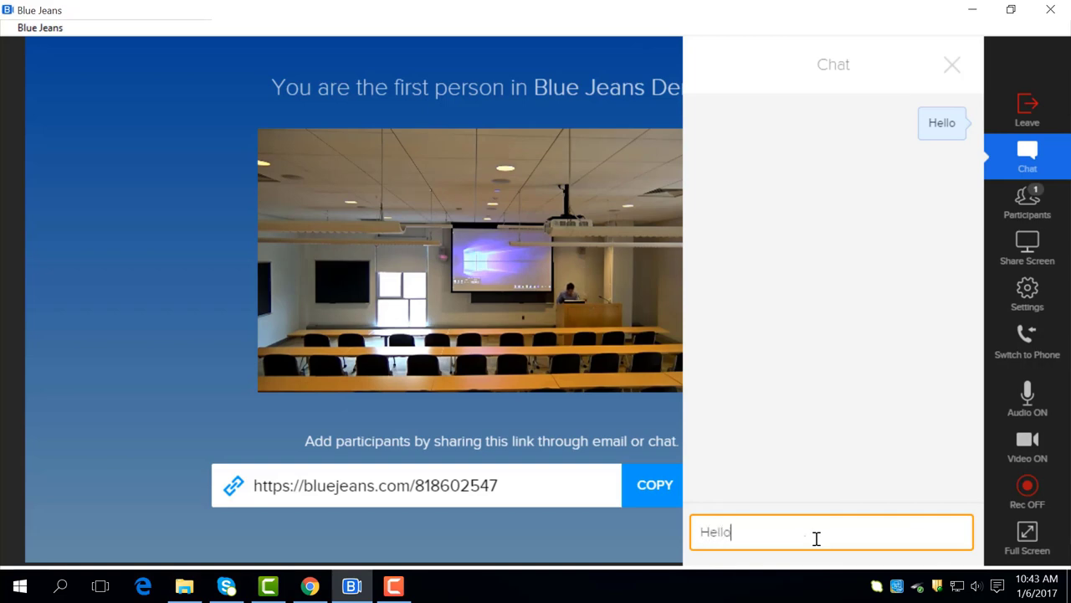
pyautogui.press('Return')
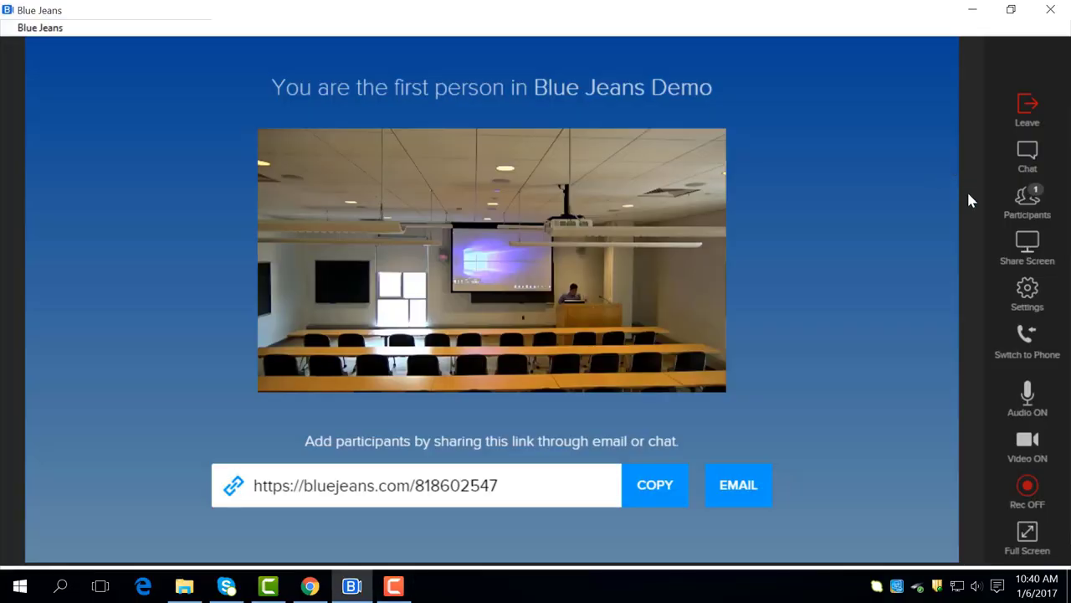
# Open the participants list and toggle the listed participant's camera and microphone.
pyautogui.click(1026, 200)
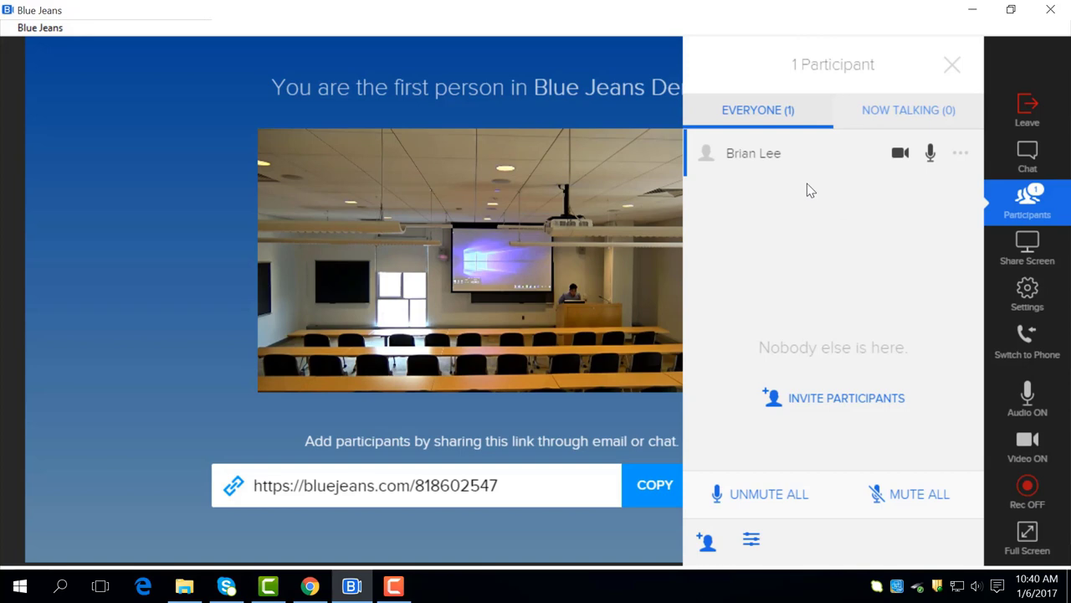
pyautogui.click(899, 152)
pyautogui.click(930, 153)
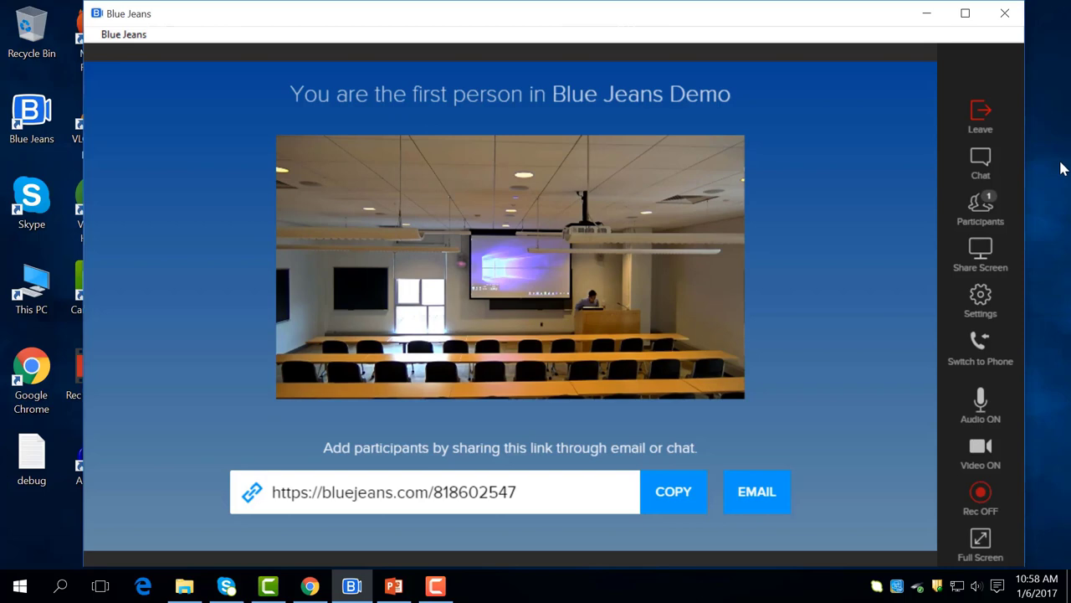
# Share the entire Screen 1 with the meeting and maximize the Blue Jeans window.
pyautogui.click(998, 251)
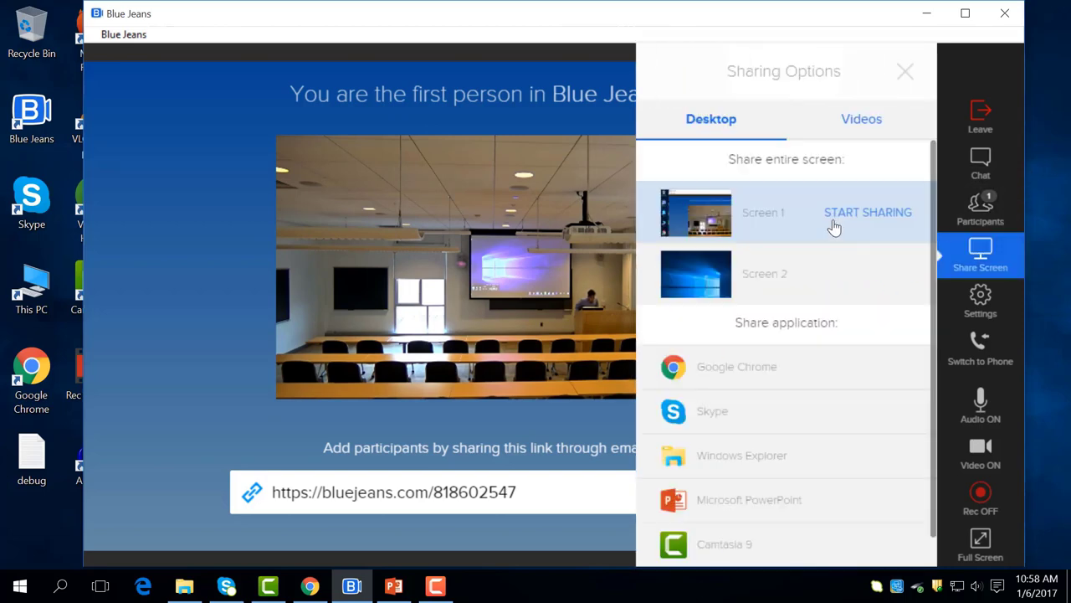
pyautogui.click(834, 223)
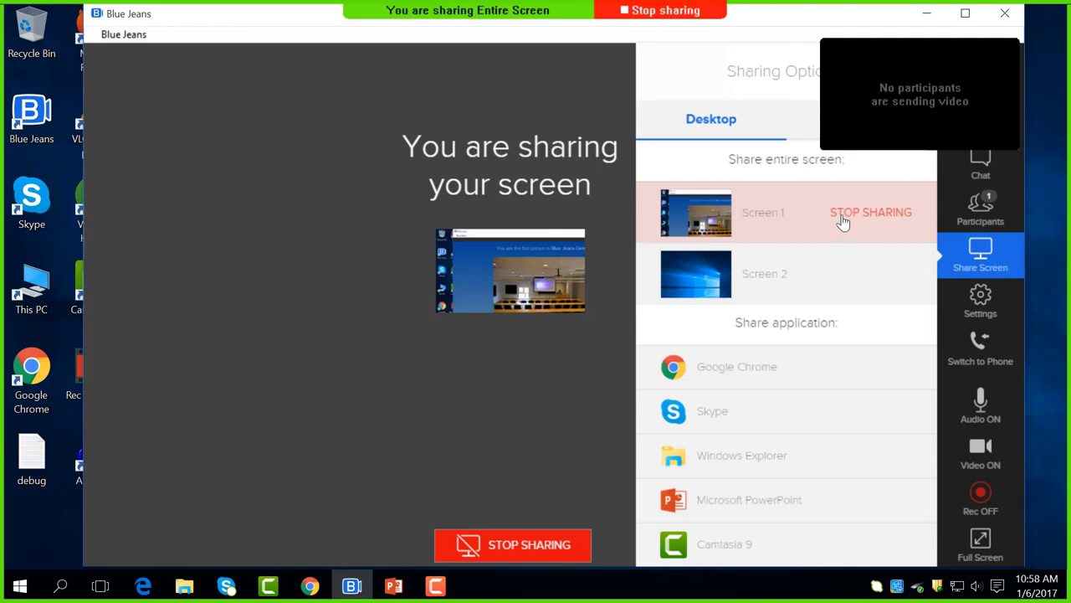
pyautogui.click(964, 13)
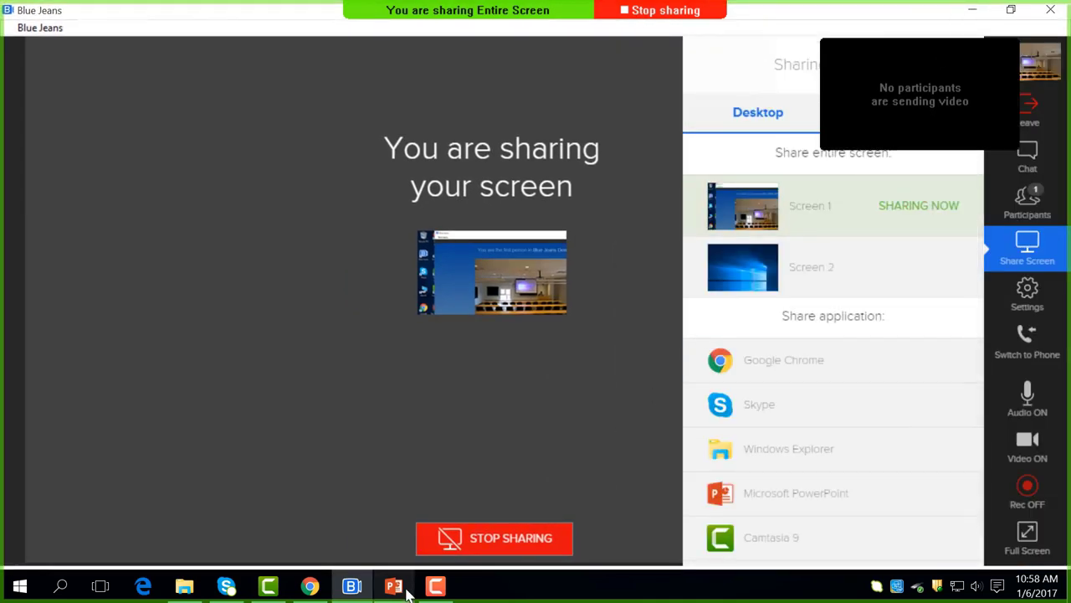
# Show the Poll Everywhere presentation in PowerPoint and minimize it to return to the Blue Jeans meeting.
pyautogui.moveTo(408, 592)
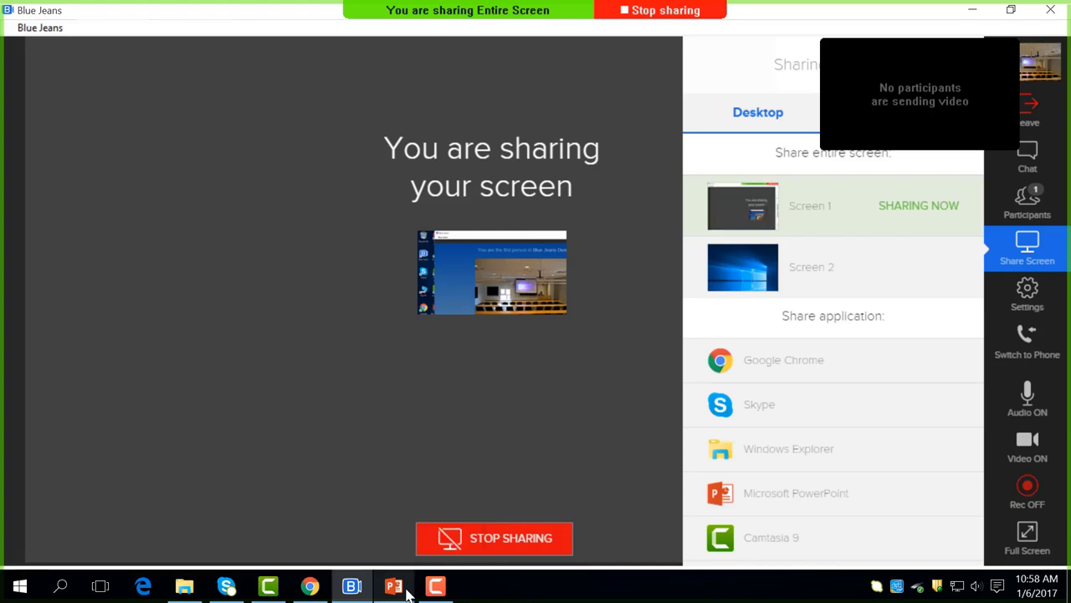
pyautogui.click(408, 593)
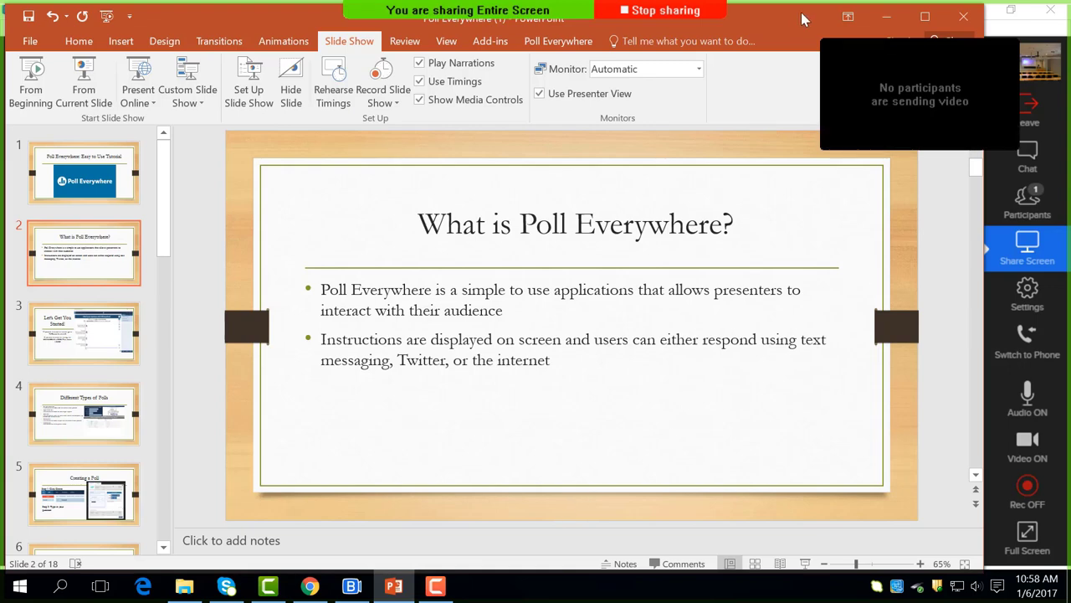
pyautogui.moveTo(801, 16); pyautogui.dragTo(799, 13)
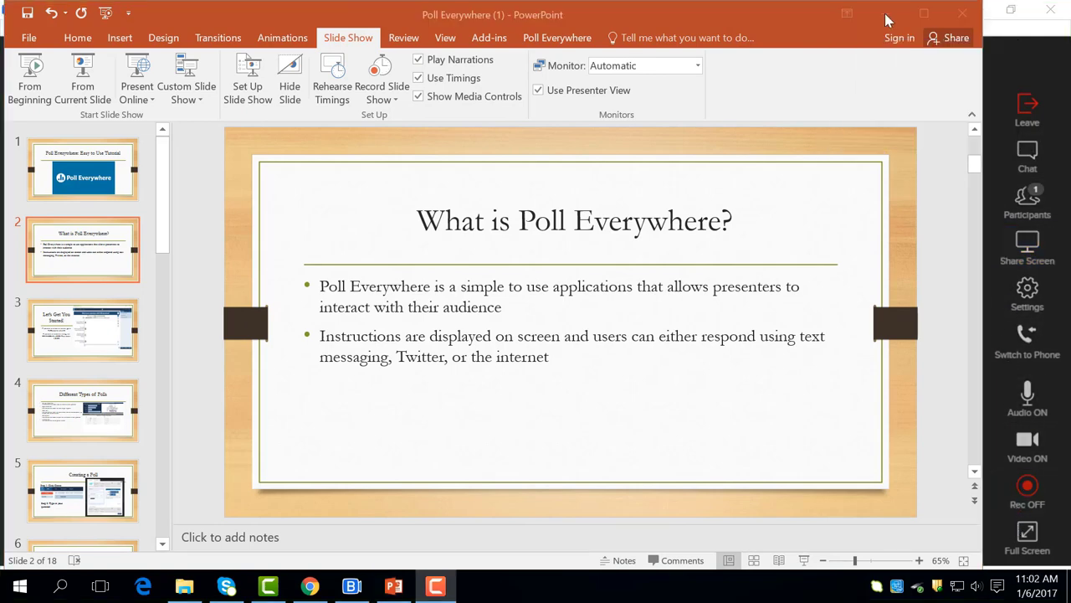
pyautogui.click(885, 14)
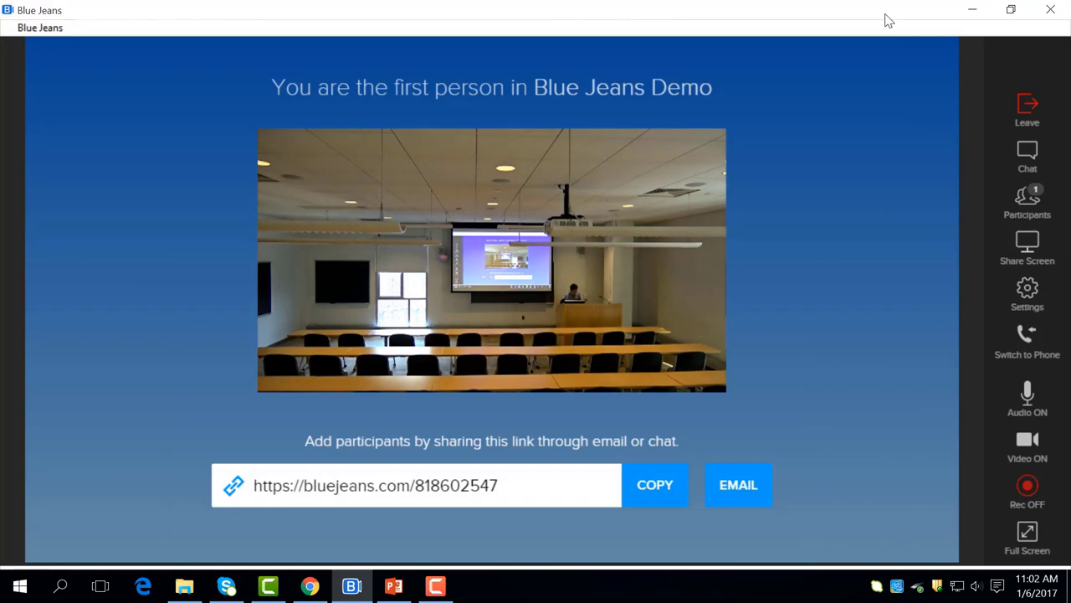
# Open the meeting's Settings and Switch to Phone options, and turn the microphone and camera off.
pyautogui.click(1012, 298)
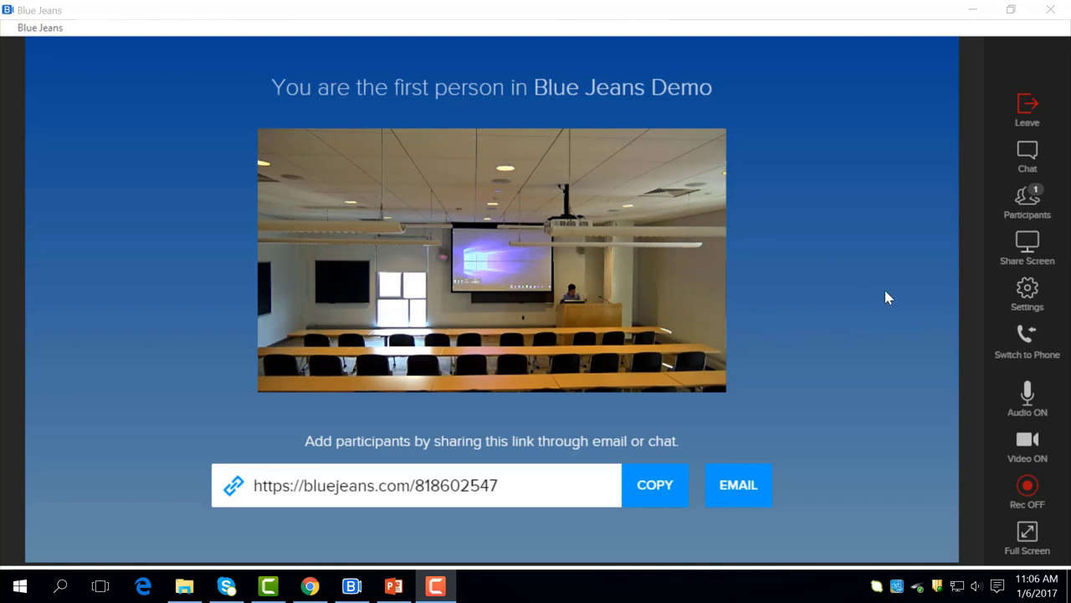
pyautogui.click(1029, 343)
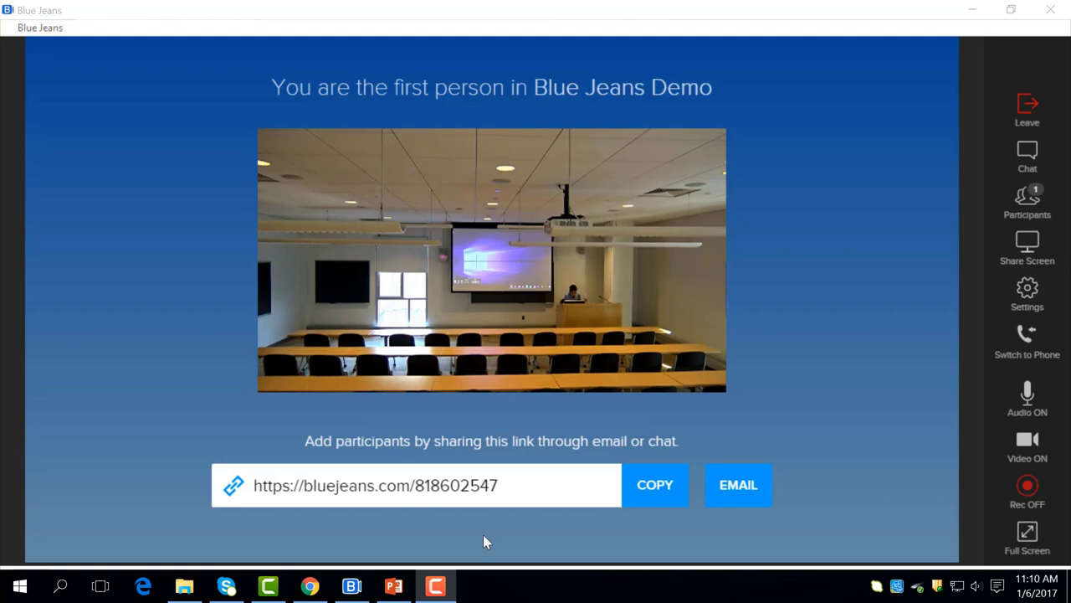
pyautogui.click(1027, 395)
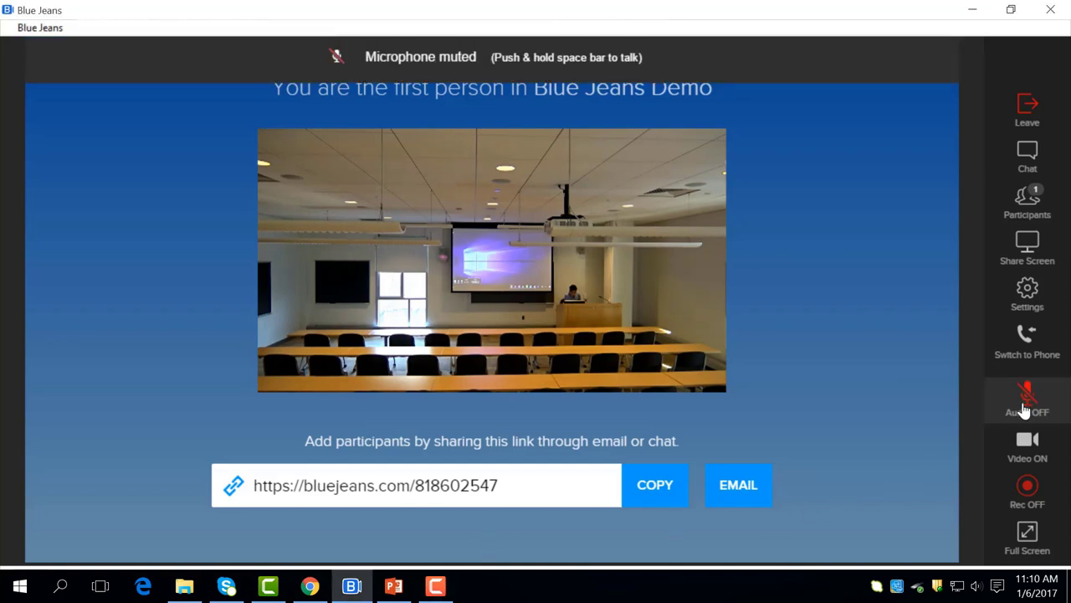
pyautogui.click(1026, 443)
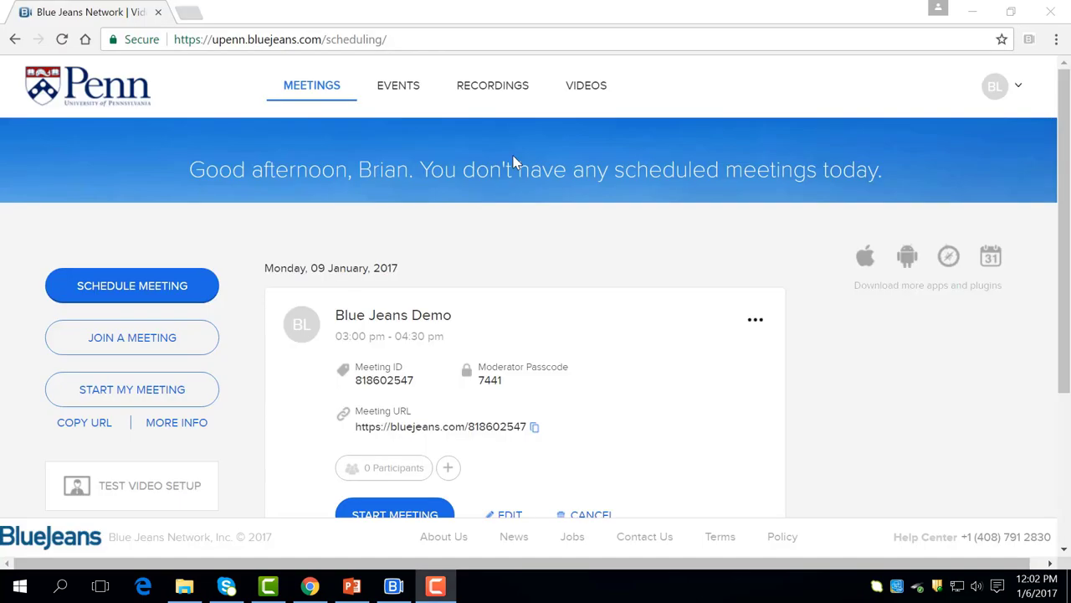
# Open the Recordings page of the Penn portal, and switch the meeting window to full screen and back.
pyautogui.click(493, 91)
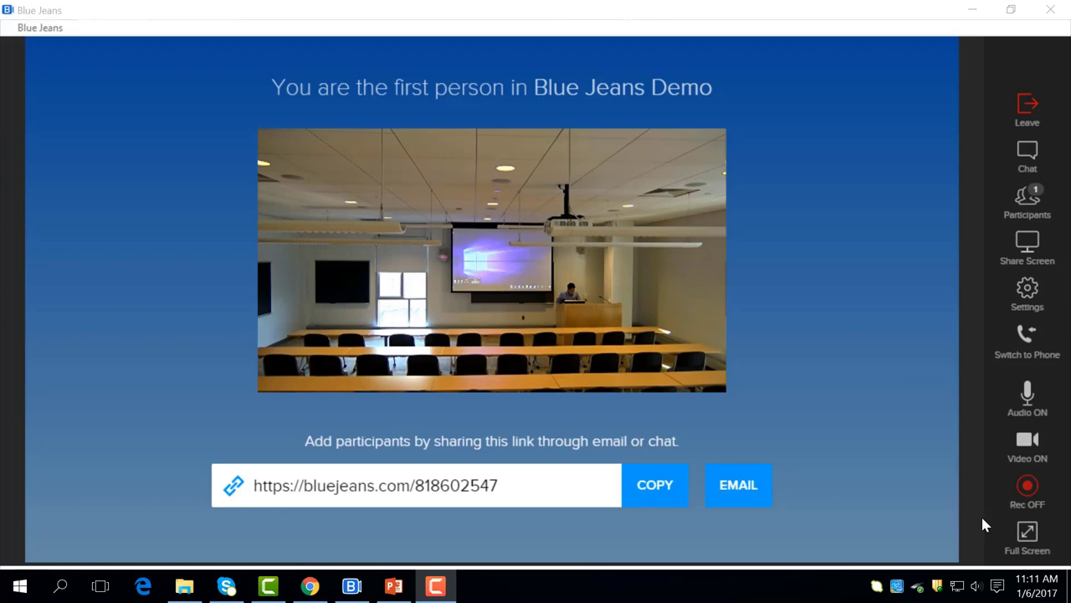
pyautogui.click(1038, 545)
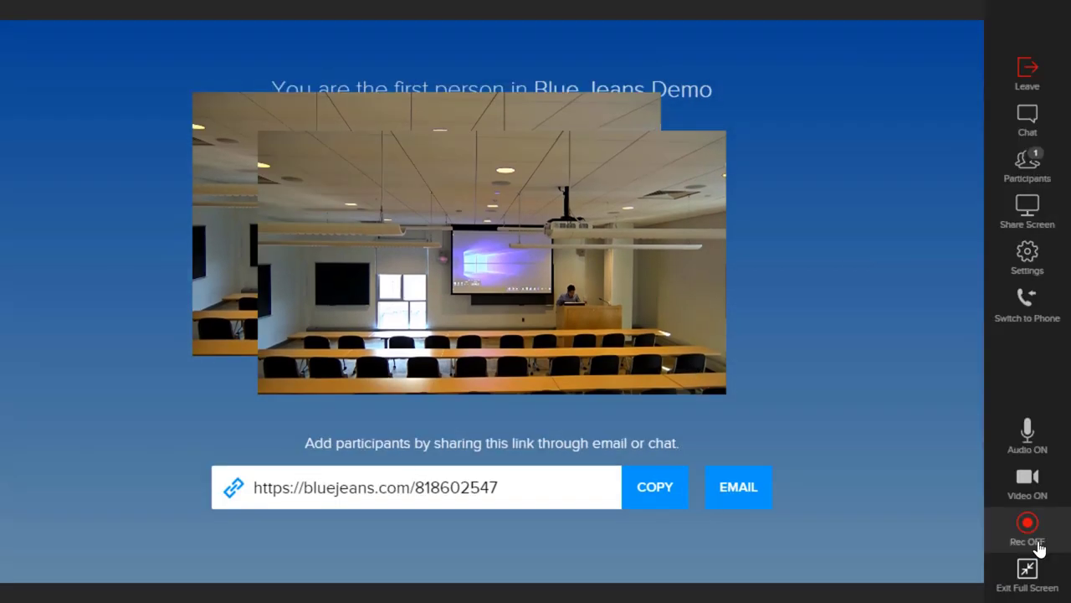
pyautogui.click(1027, 571)
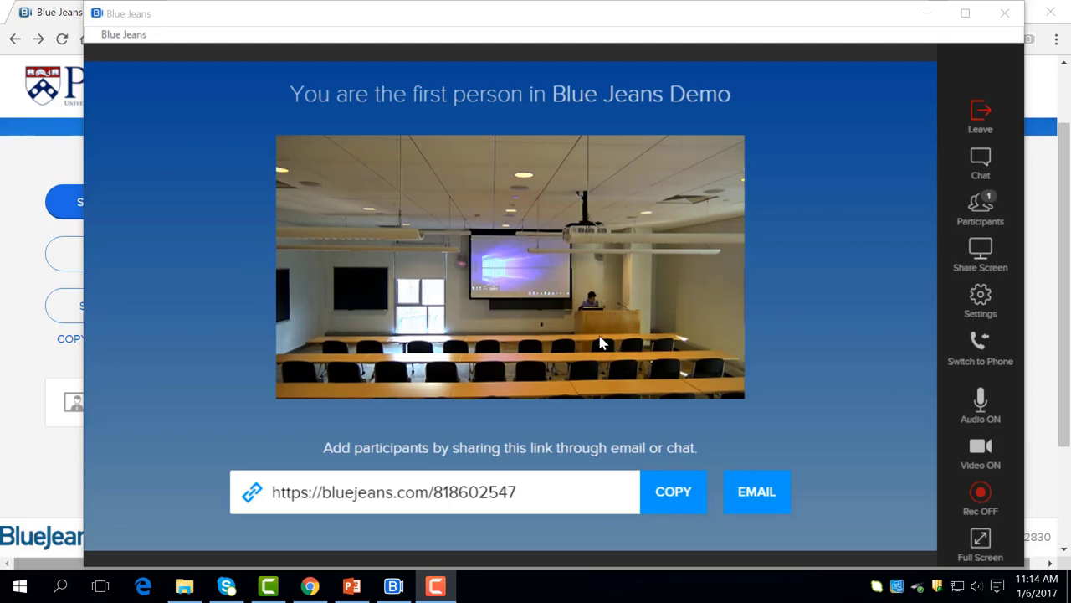
# Try to launch Test Video Setup from the Chrome scheduling page and dismiss the notice in the Blue Jeans app.
pyautogui.click(38, 320)
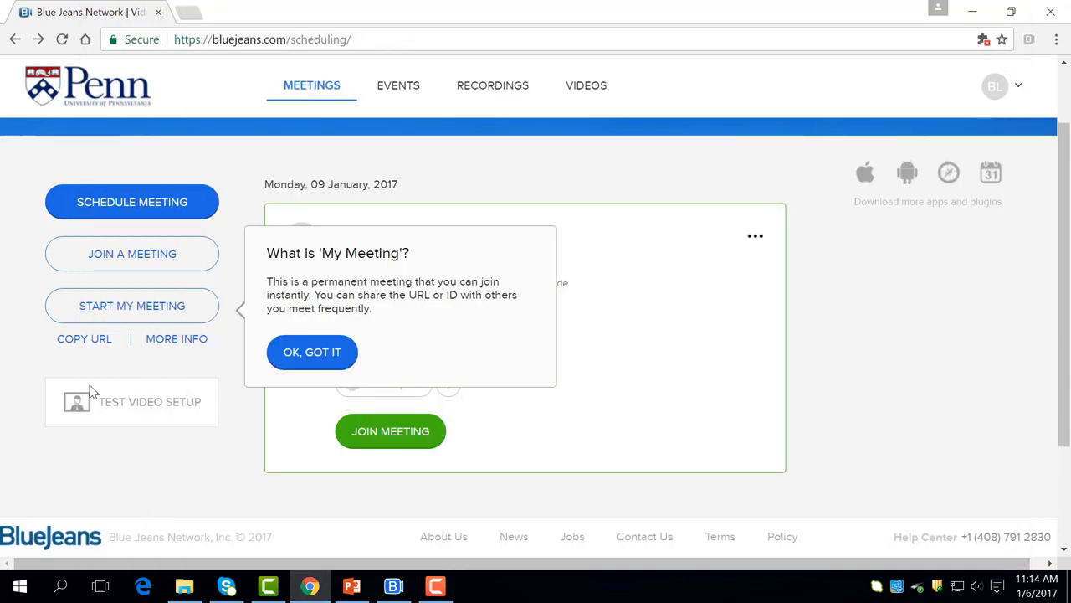
pyautogui.click(150, 410)
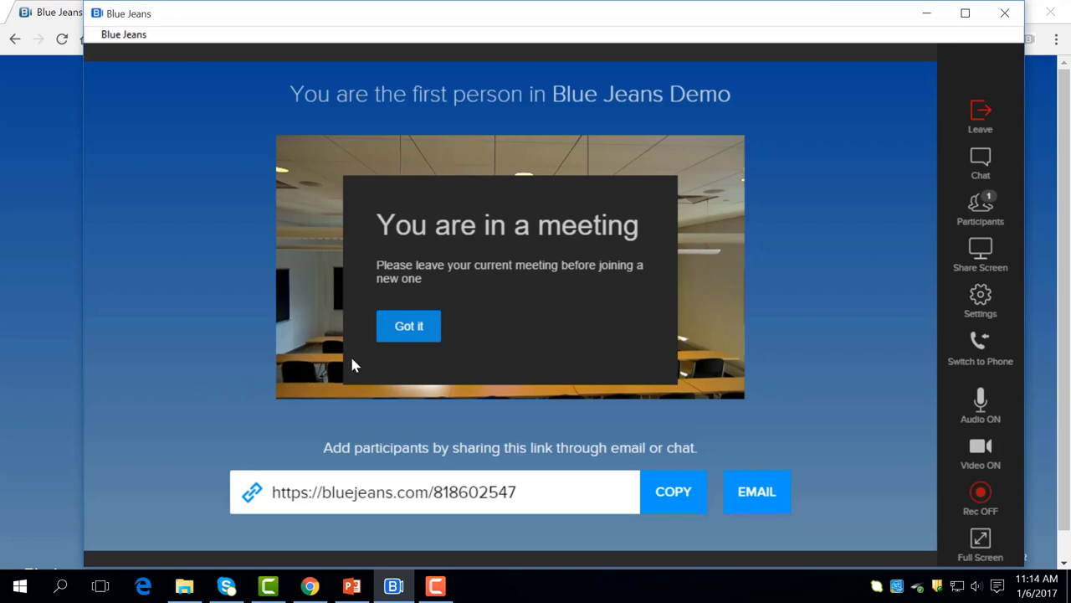
pyautogui.click(425, 334)
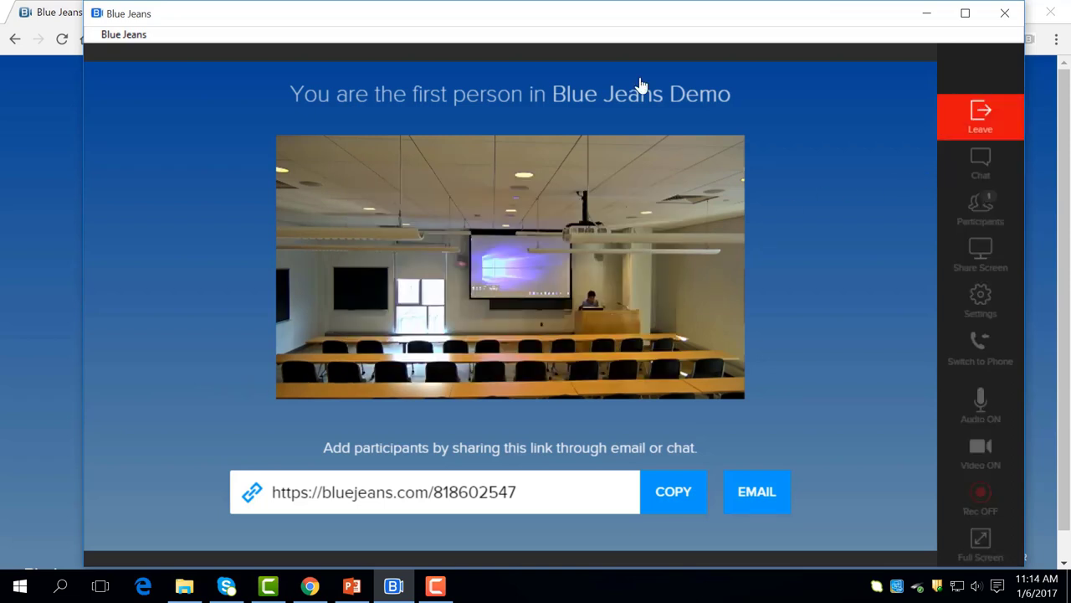
# Leave the Blue Jeans Demo meeting and close the Blue Jeans app without rating it.
pyautogui.click(979, 117)
pyautogui.click(808, 287)
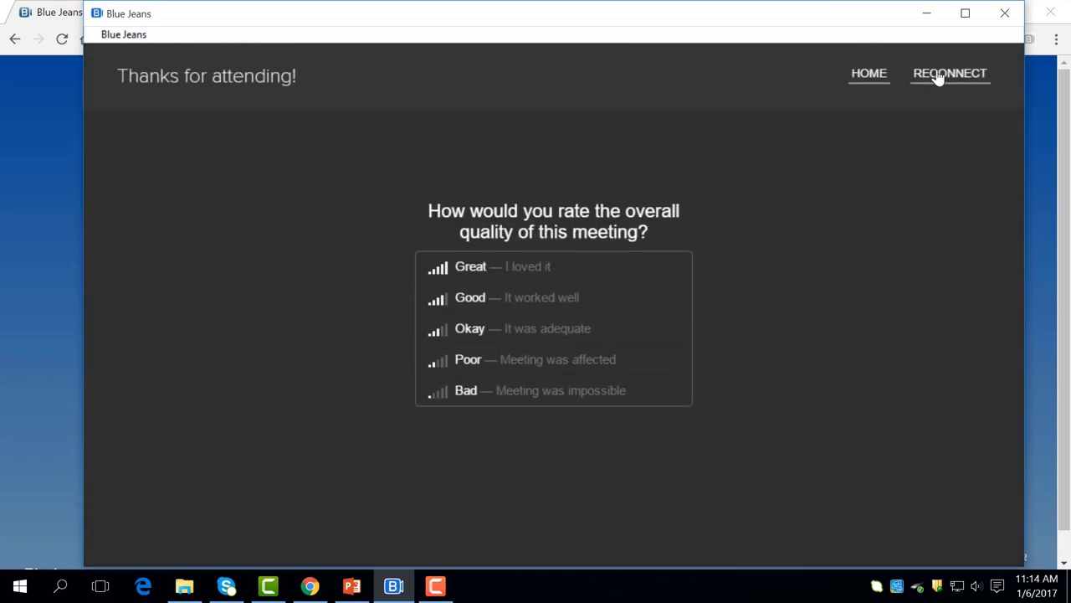
pyautogui.click(1004, 13)
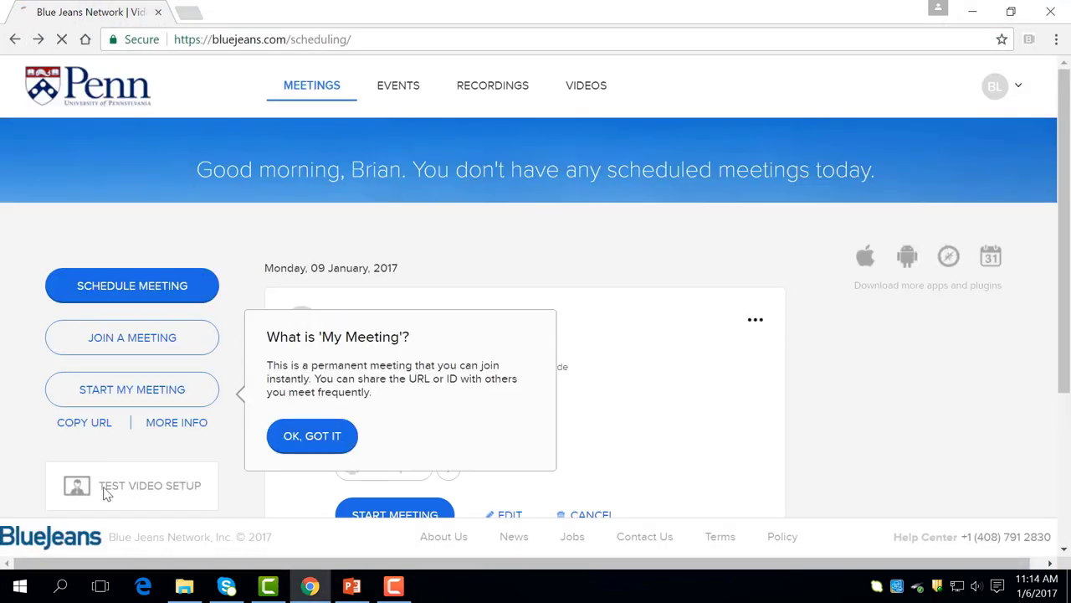
# Launch Test Video Setup from the scheduling page in the Blue Jeans app and move its window higher on the screen.
pyautogui.click(106, 492)
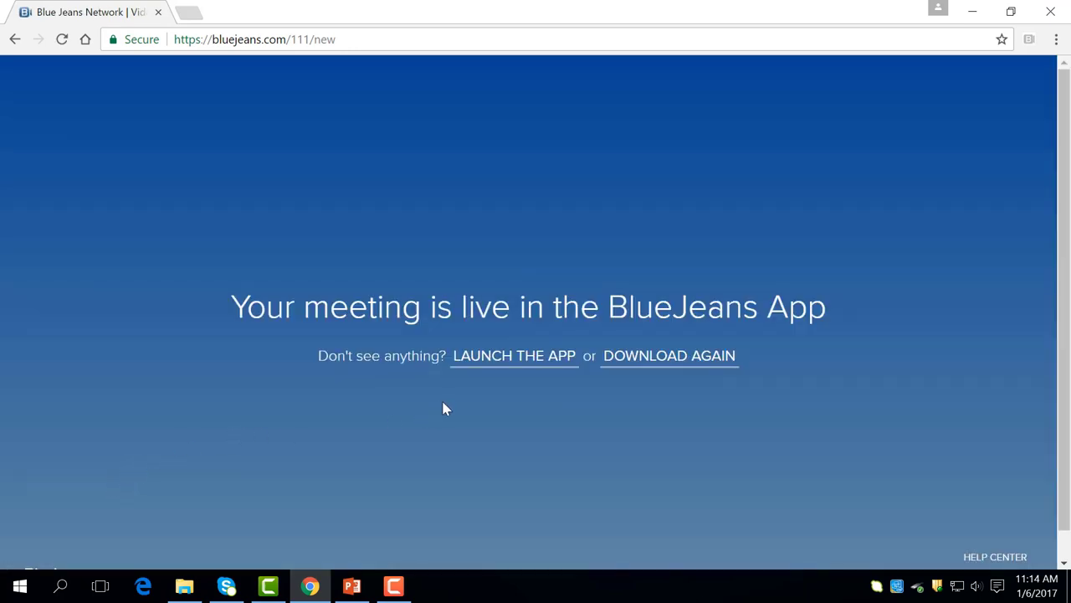
pyautogui.click(478, 366)
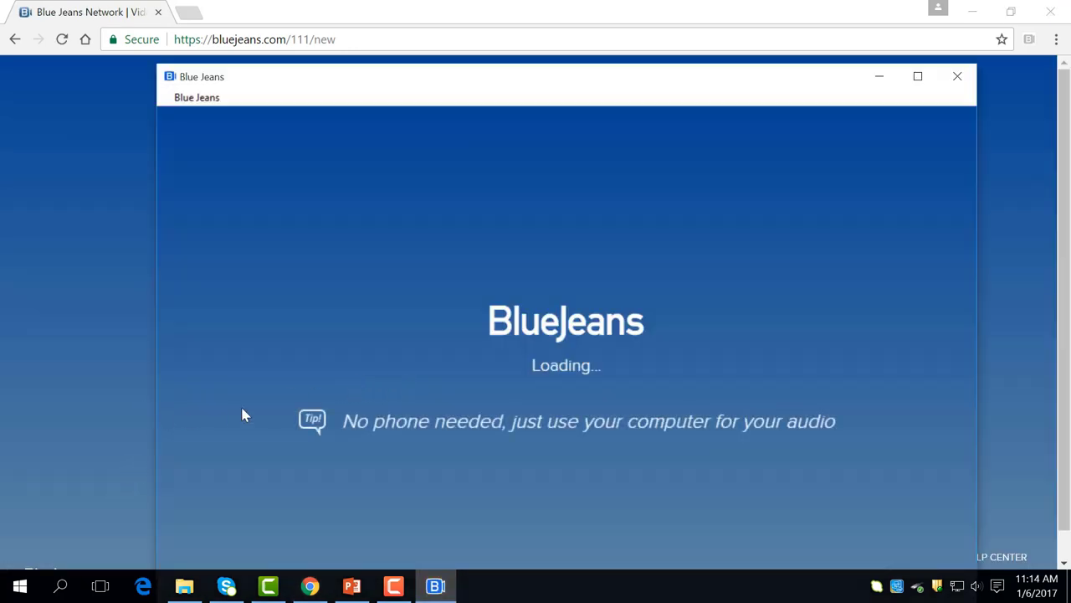
pyautogui.moveTo(574, 86); pyautogui.dragTo(580, 28)
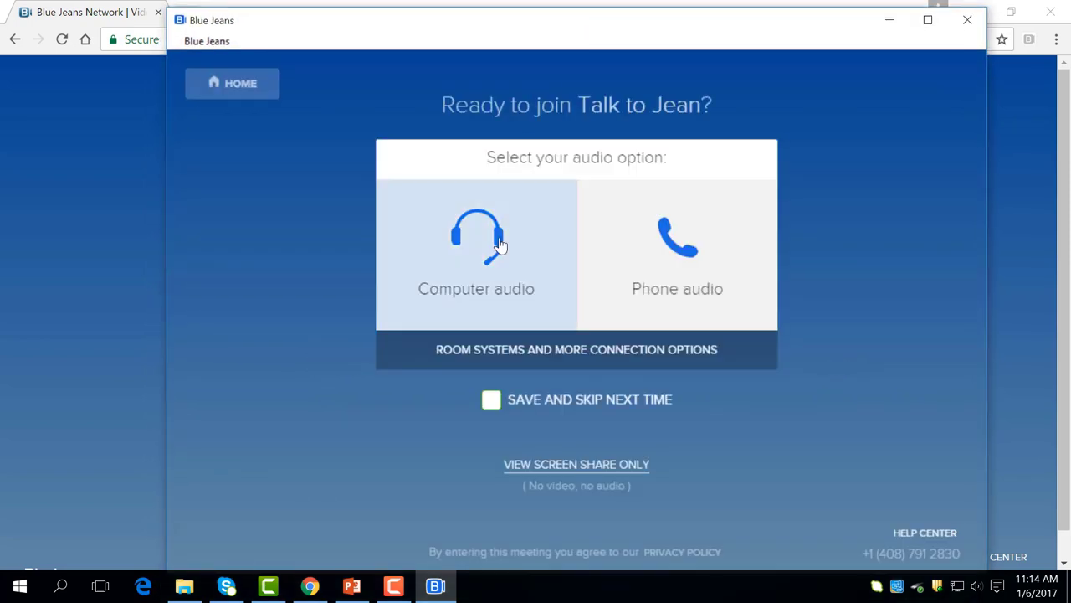
# Choose computer audio for the Talk to Jean test meeting and open the camera, microphone and speaker selection.
pyautogui.click(499, 244)
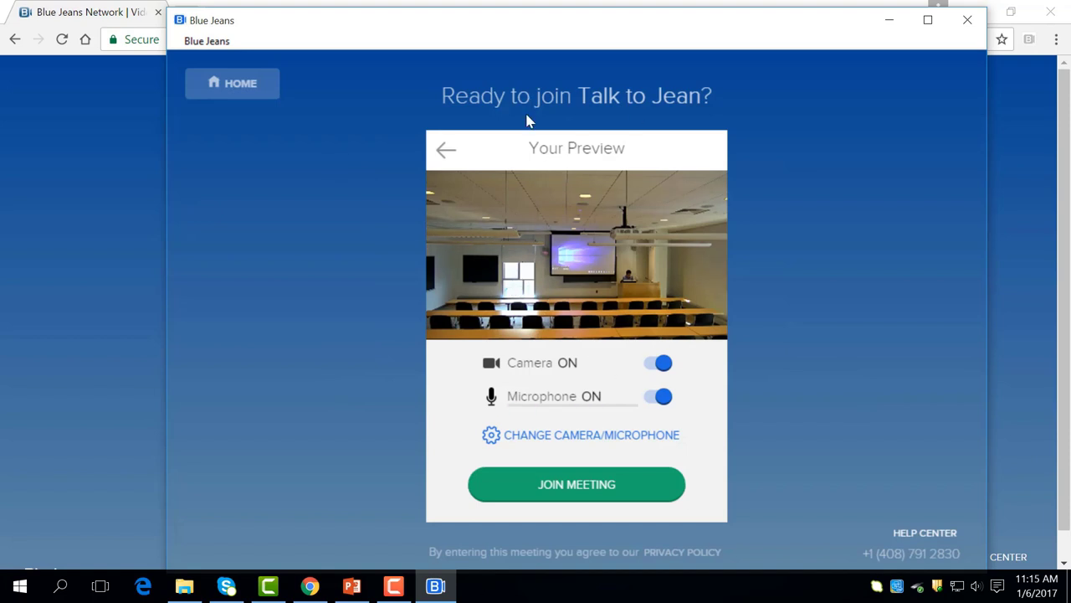
pyautogui.click(548, 435)
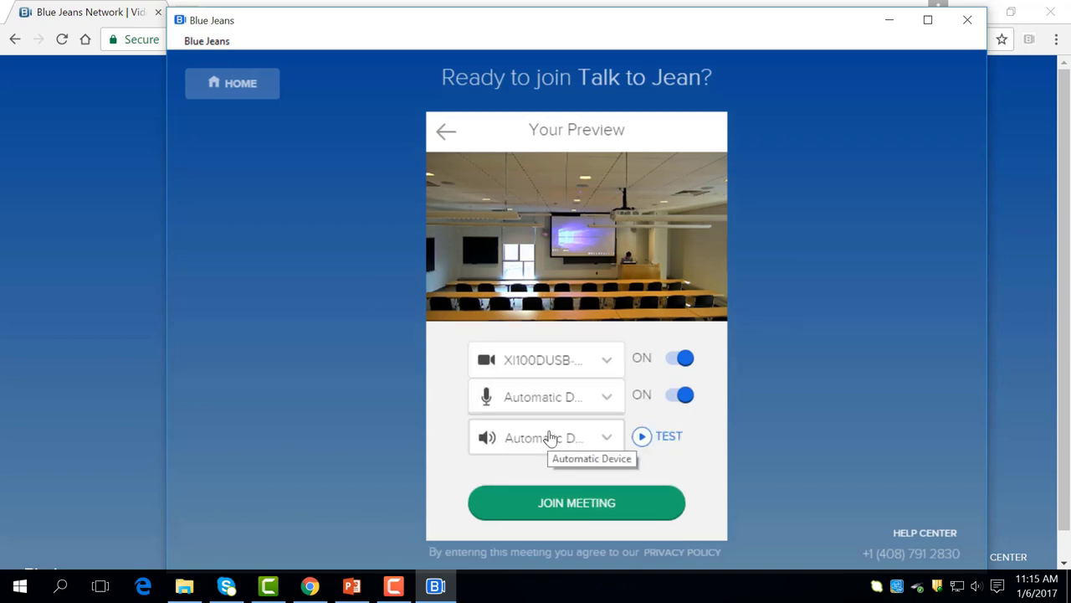